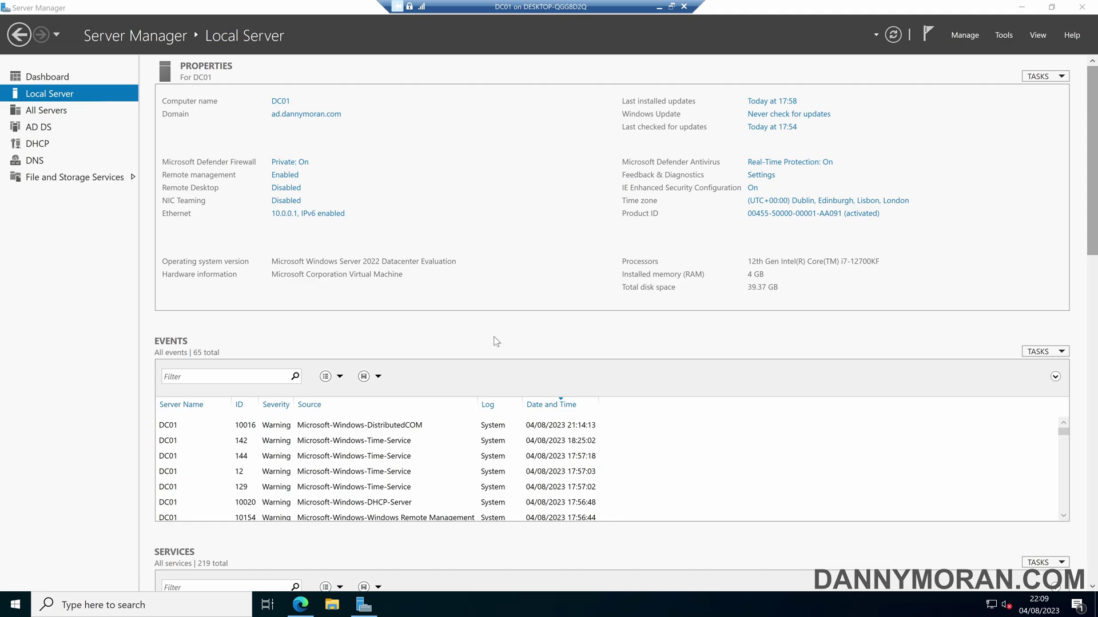
Switch to the Edge window showing the Microsoft Learn Central Store article
click(303, 603)
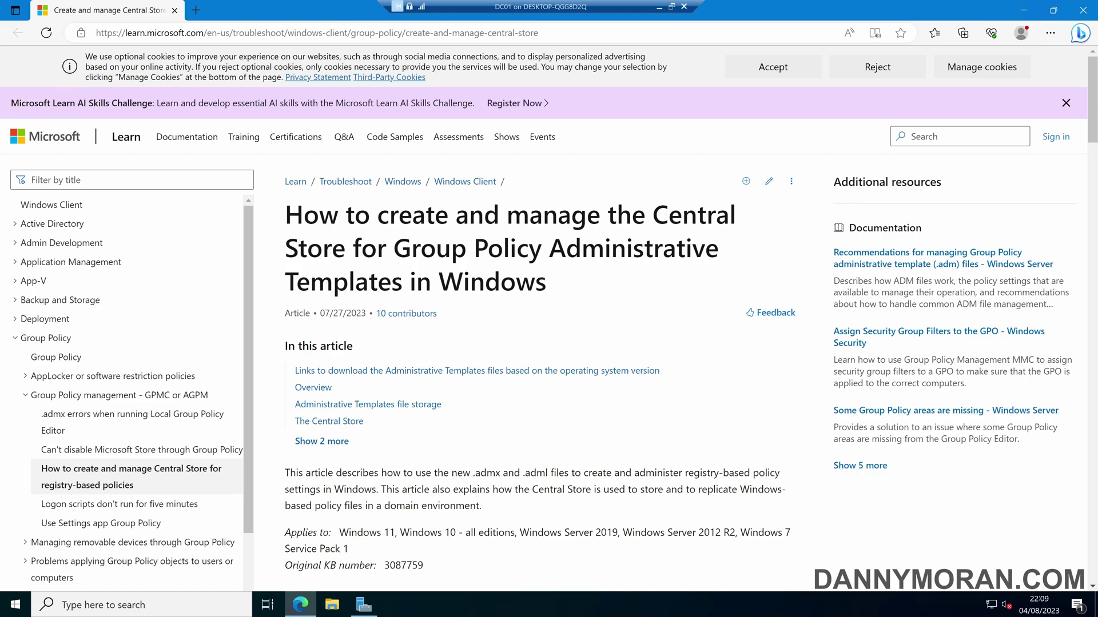
Download the Windows 11 2022 Update (22H2) v3.0 Administrative Templates installer from the article's link
scroll(549, 320, down, 1)
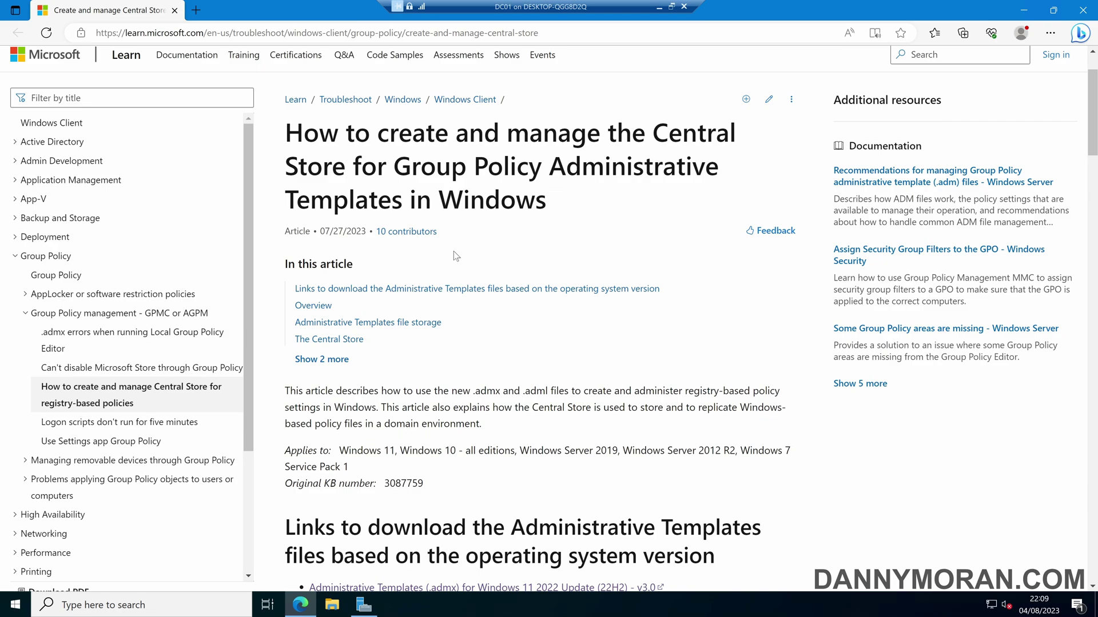
scroll(455, 256, down, 4)
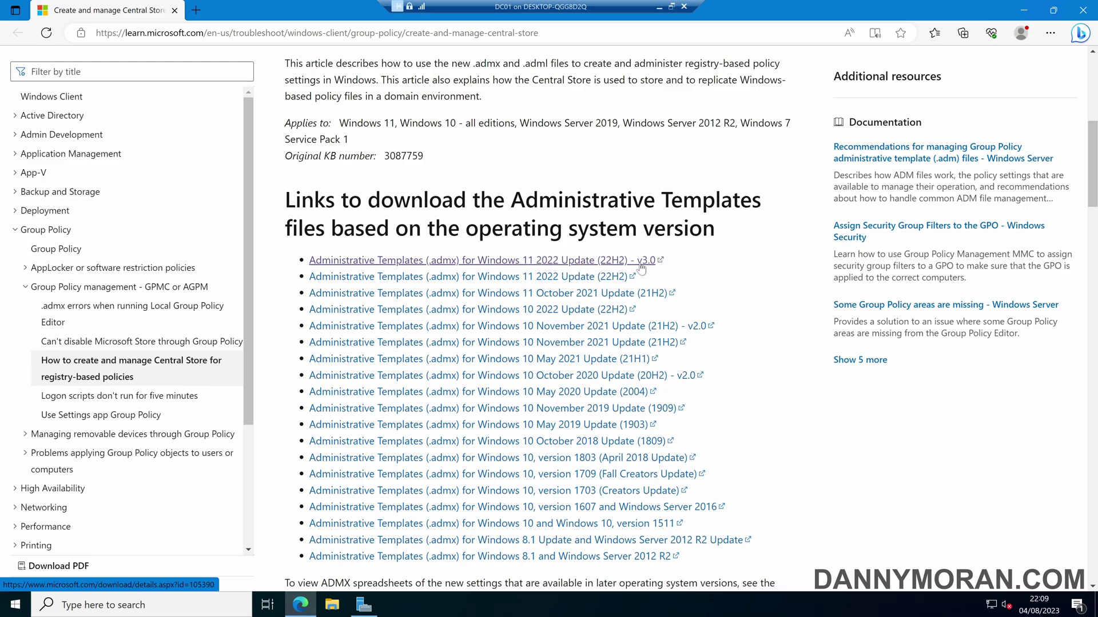
click(561, 264)
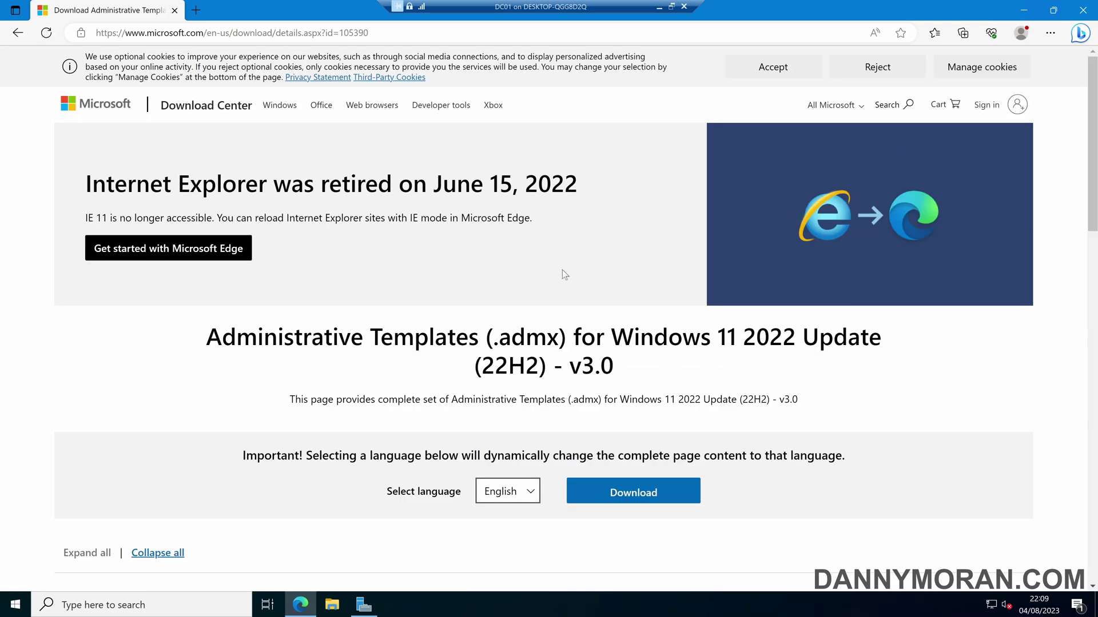
click(612, 490)
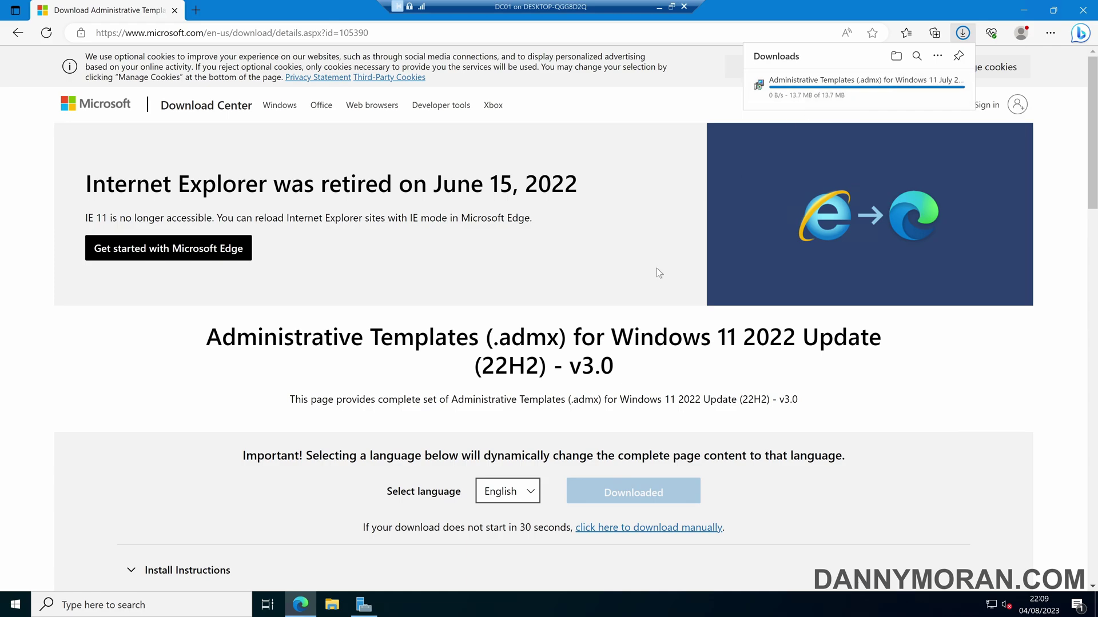
click(1024, 10)
Open the Downloads folder and launch Install on the downloaded Administrative Templates package
click(1022, 10)
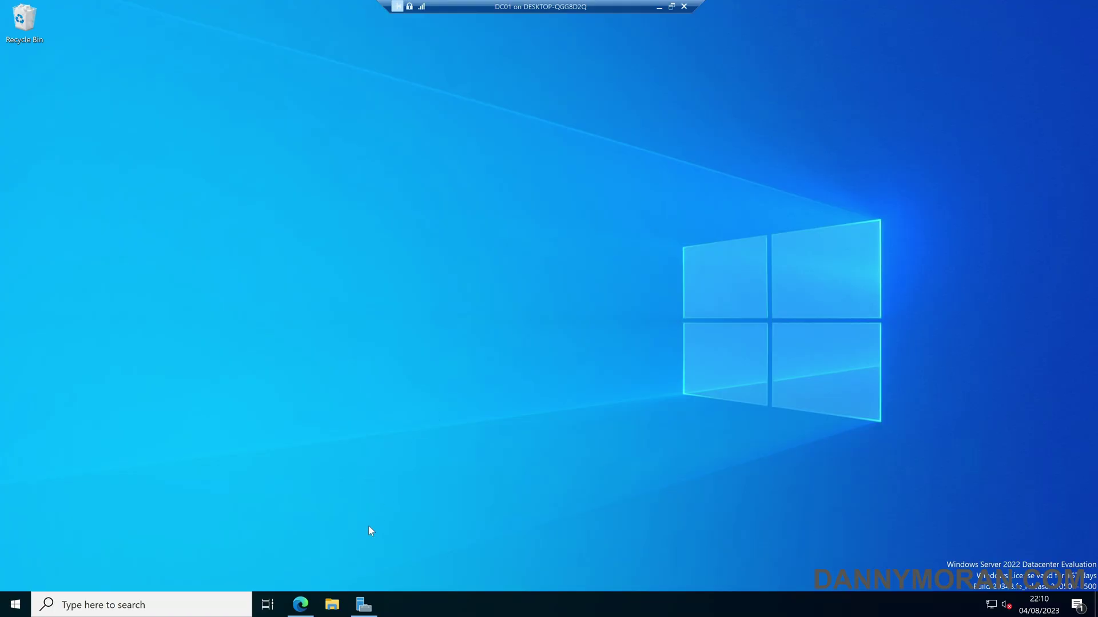
click(332, 605)
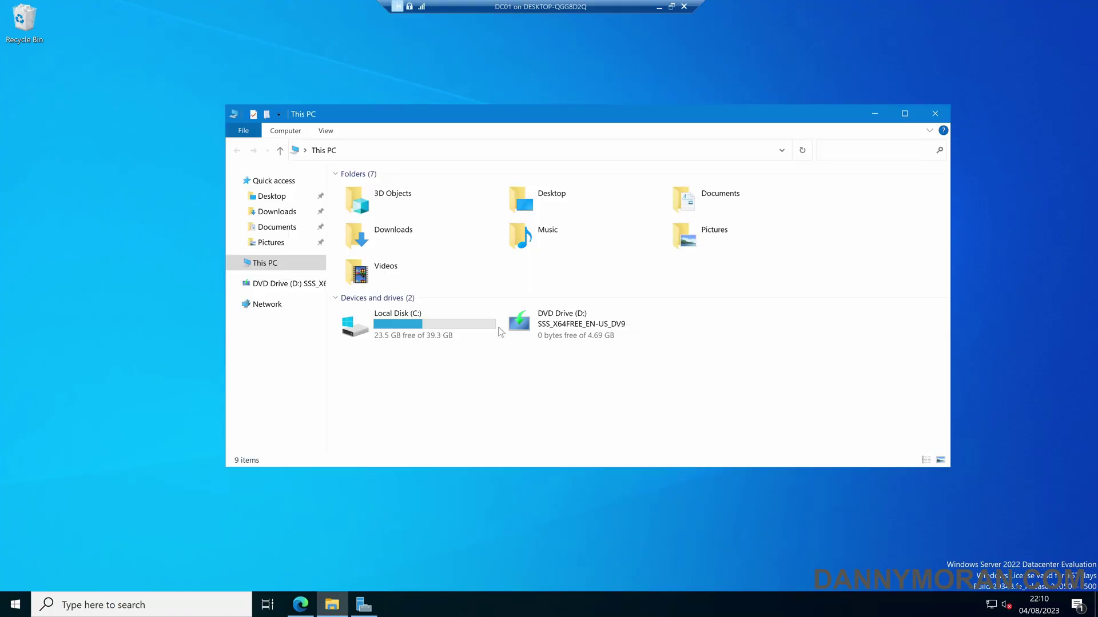
double_click(447, 234)
right_click(466, 208)
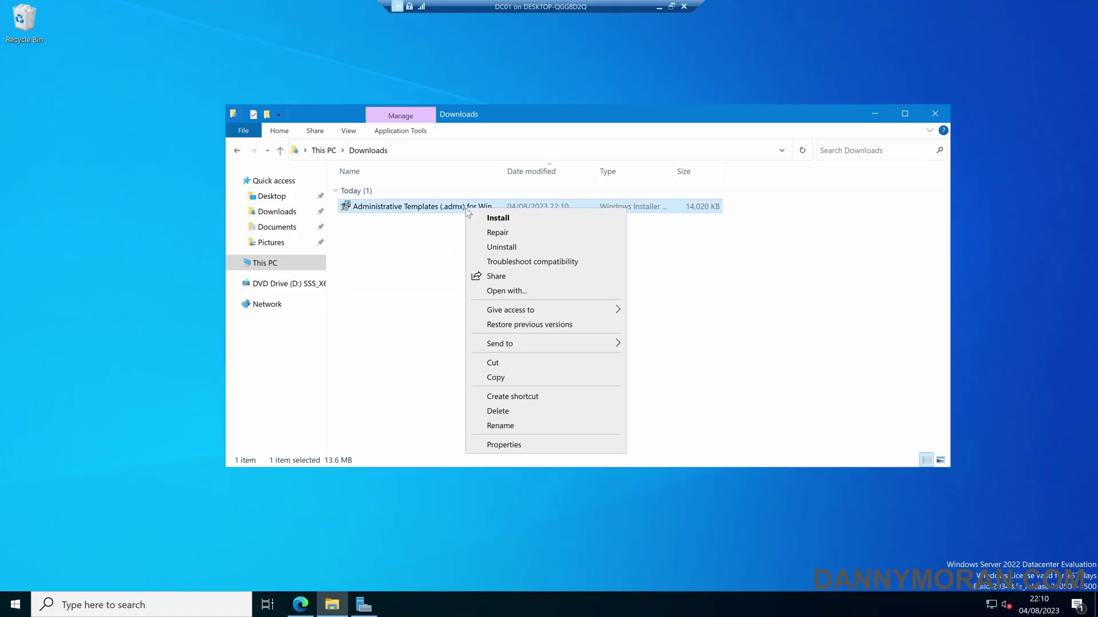
click(498, 224)
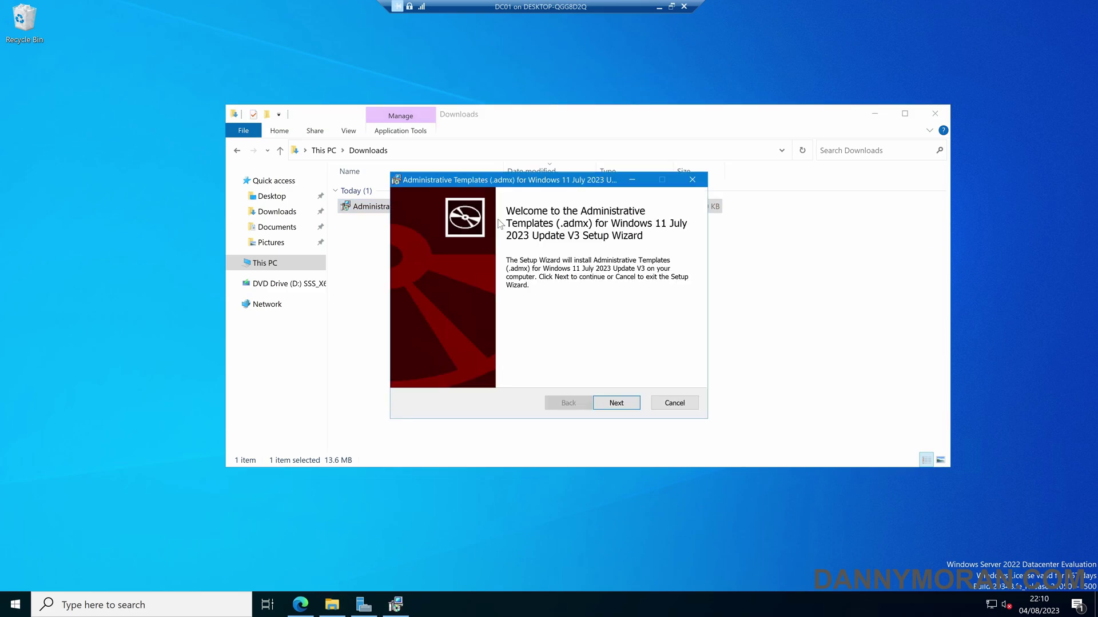
Accept the licence and complete the Administrative Templates setup wizard with default options
click(613, 401)
click(533, 374)
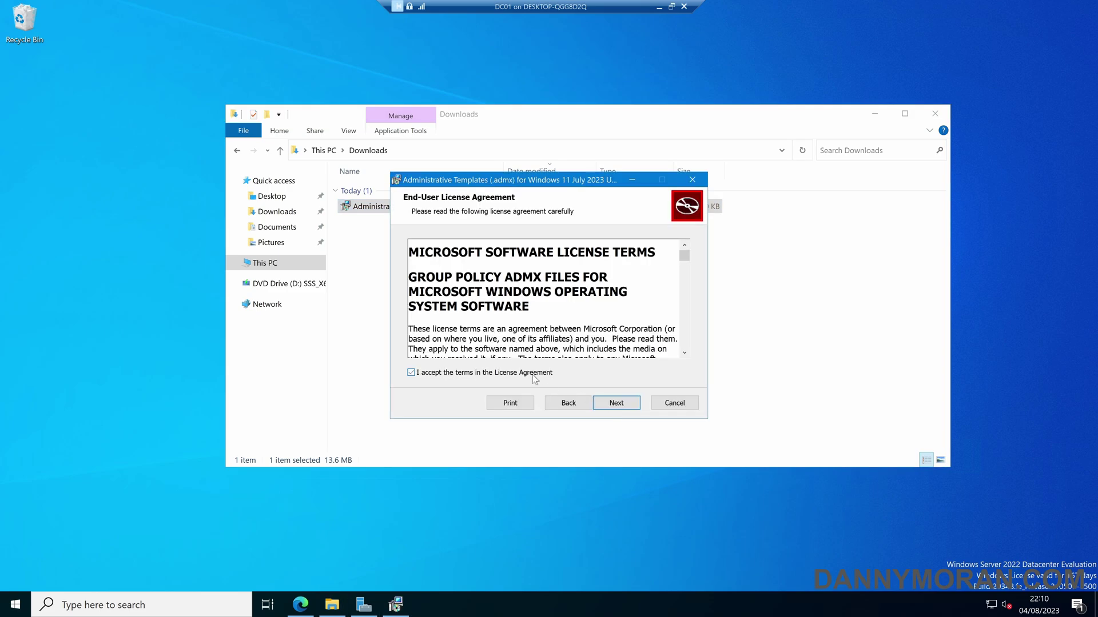
click(615, 403)
click(615, 403)
click(615, 403)
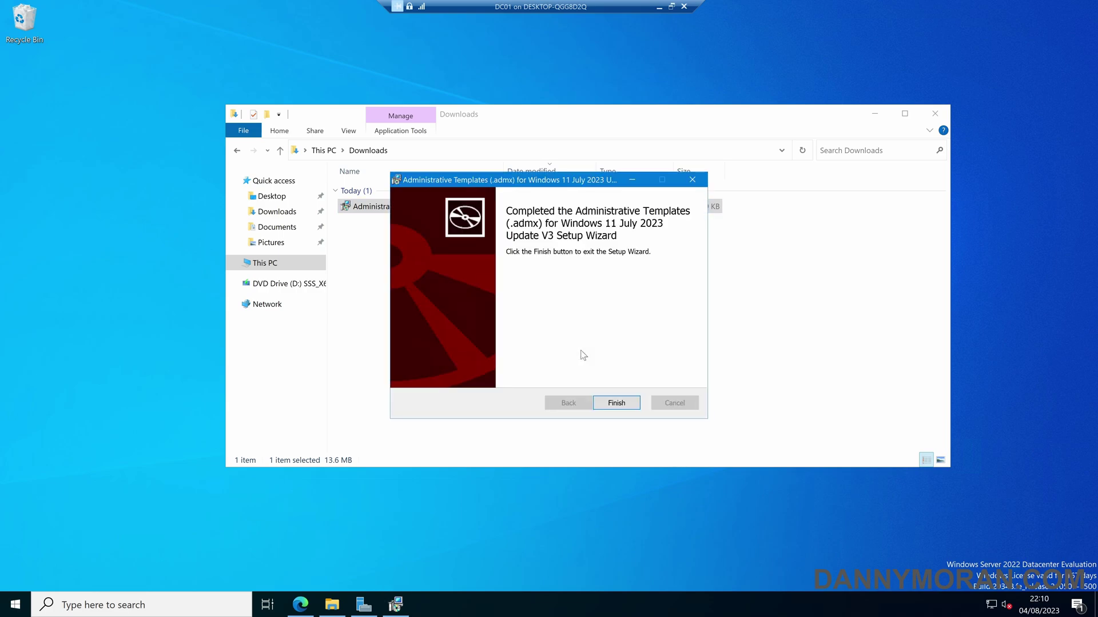
click(611, 404)
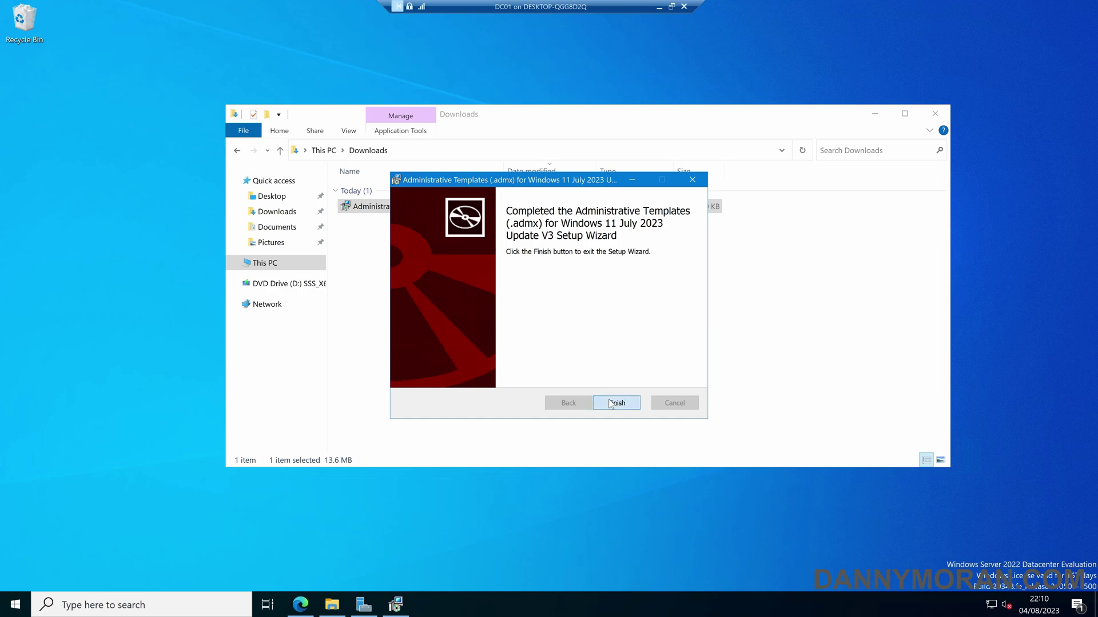
Browse C:\Program Files (x86)\Microsoft Group Policy\Windows 11 July 2023 Update V3 (22H2)\PolicyDefinitions and its 247 items
click(306, 264)
double_click(403, 316)
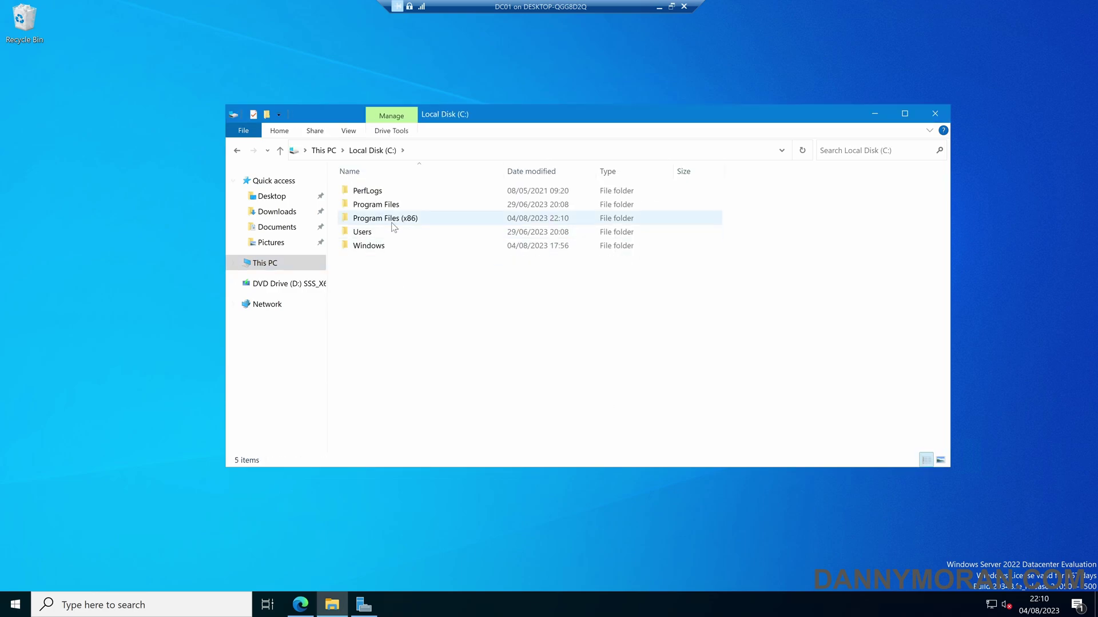
double_click(396, 222)
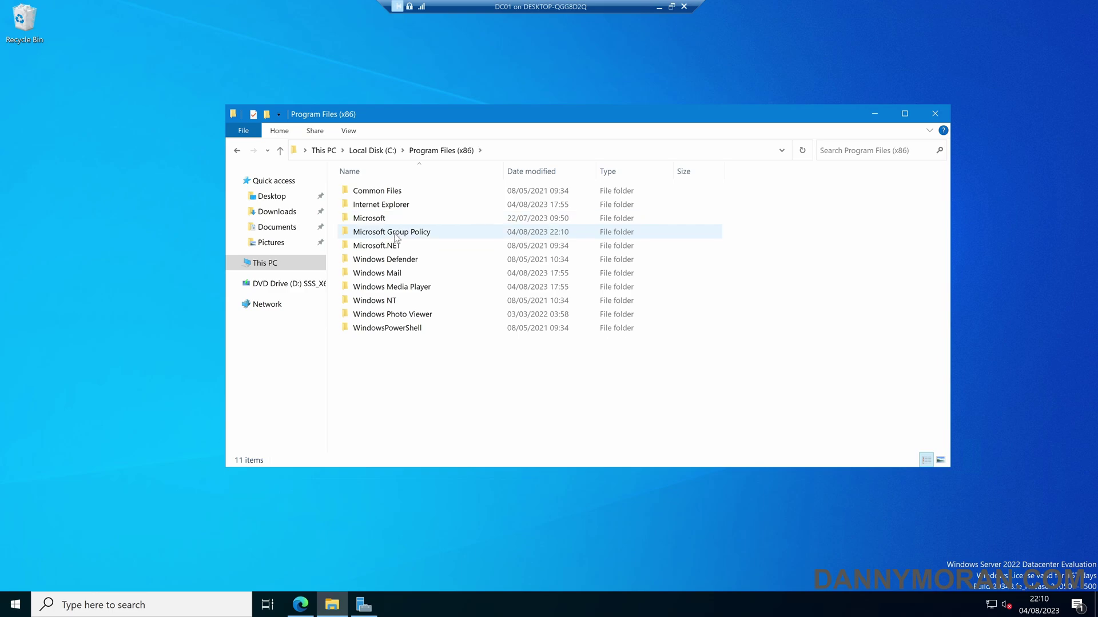
double_click(396, 233)
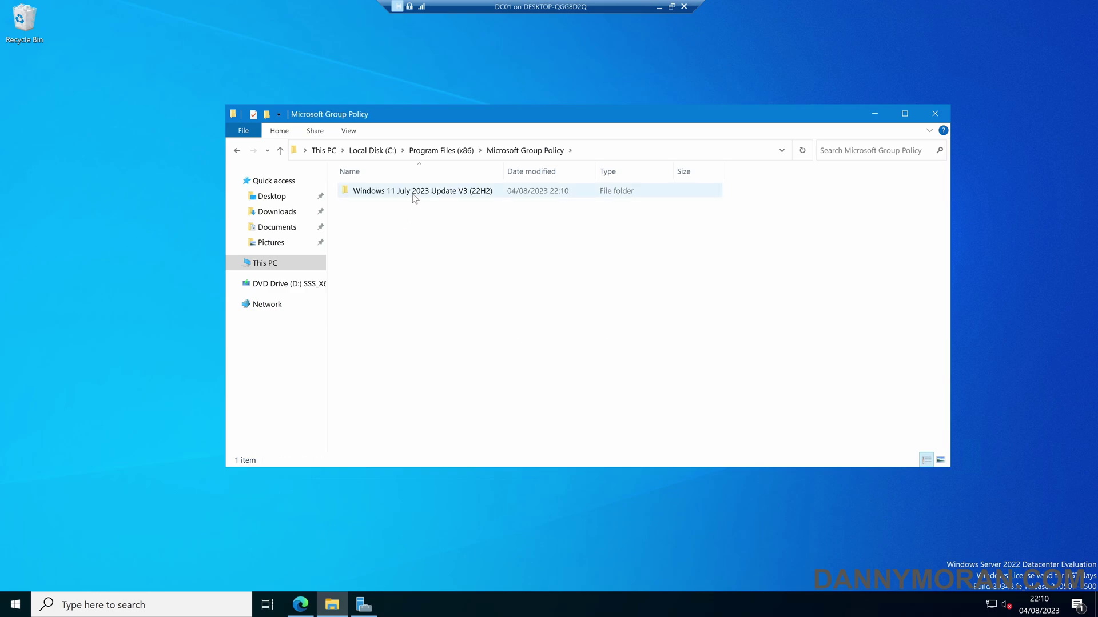
double_click(413, 193)
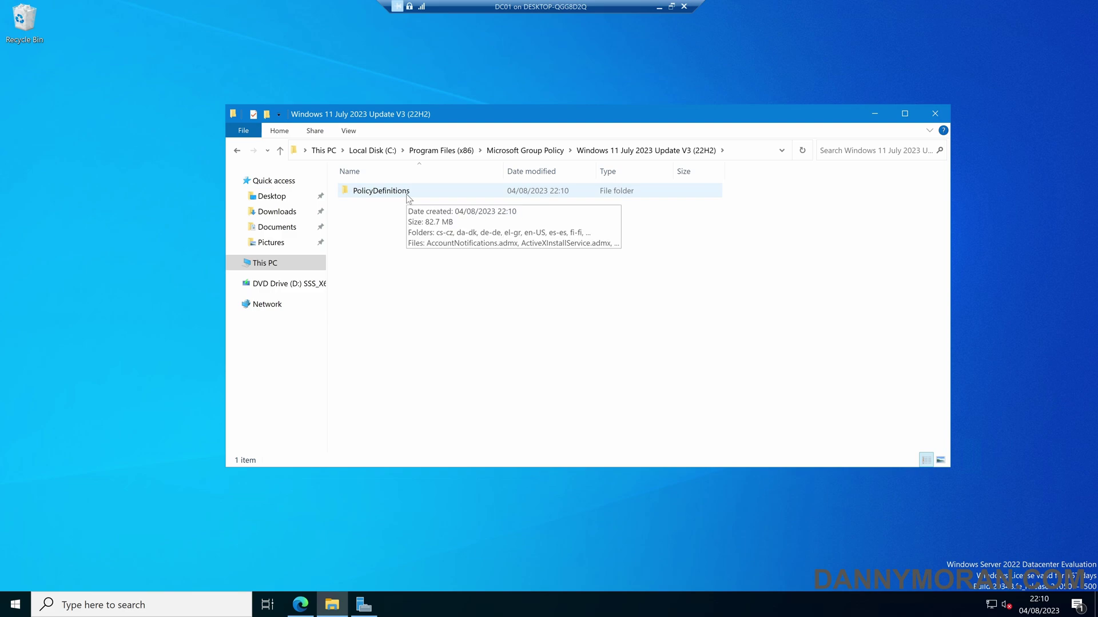
double_click(407, 194)
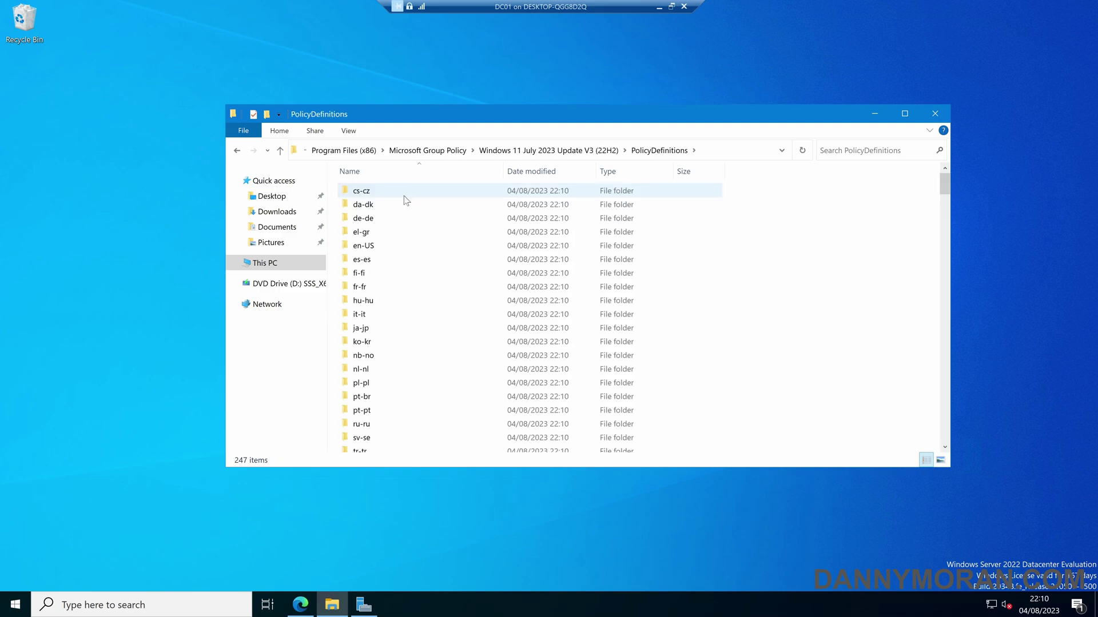
scroll(408, 270, down, 4)
scroll(408, 271, down, 1)
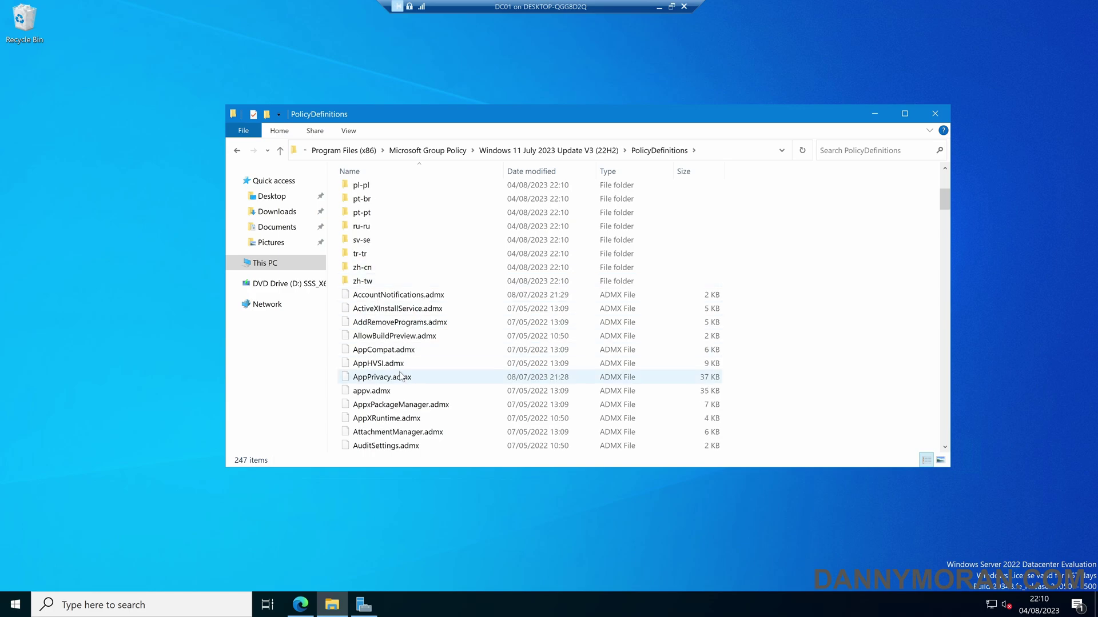
scroll(401, 375, up, 5)
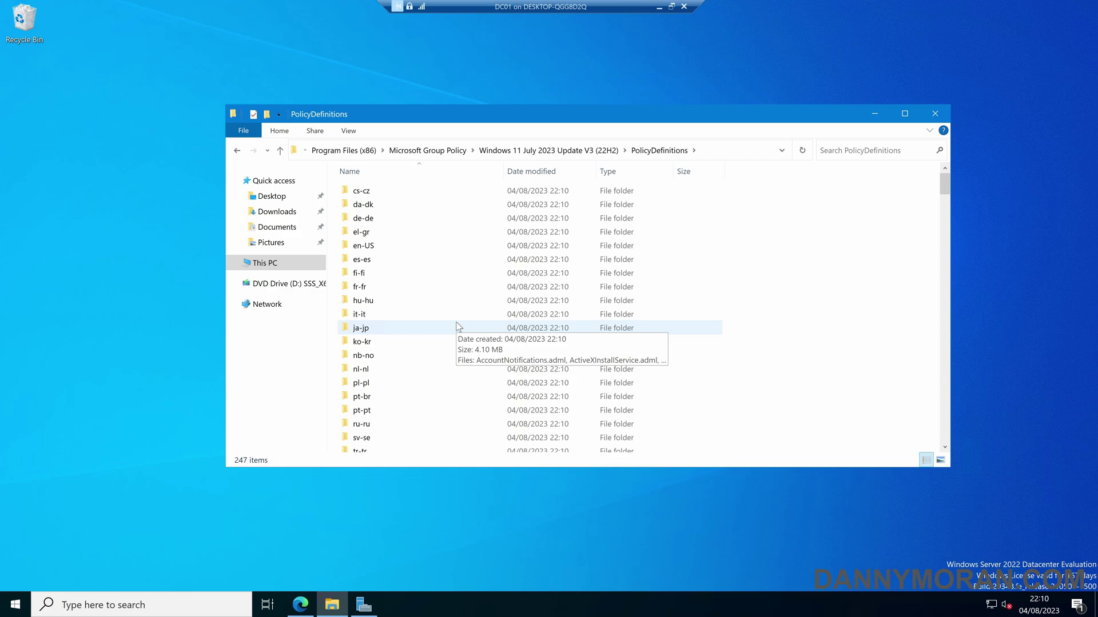
Launch Group Policy Management from a Start search for 'group'
click(5, 604)
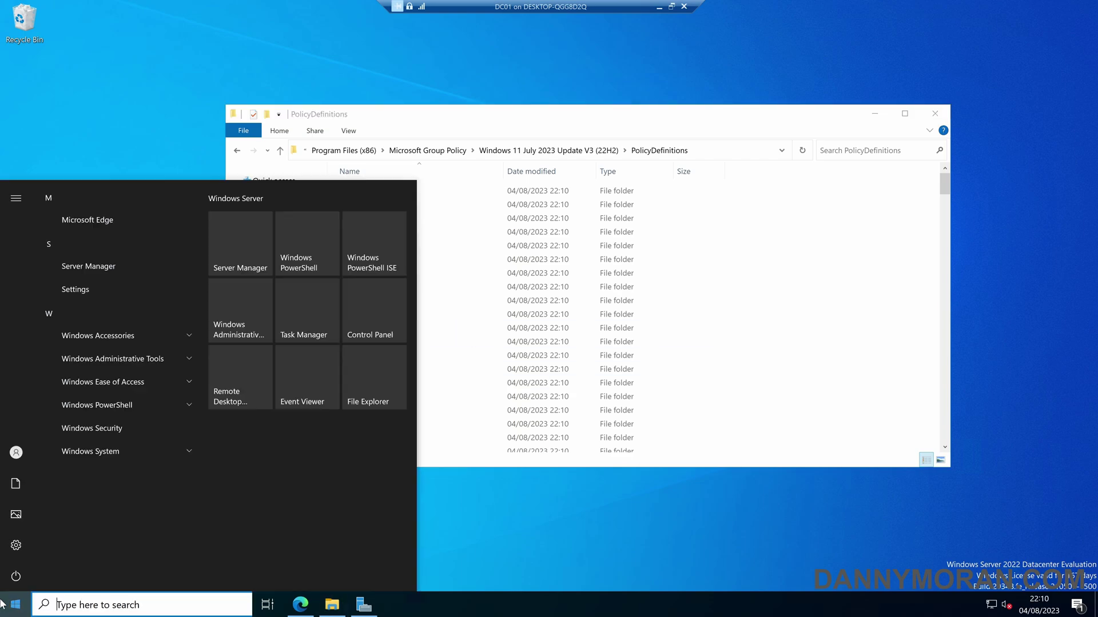
text(group)
key(Return)
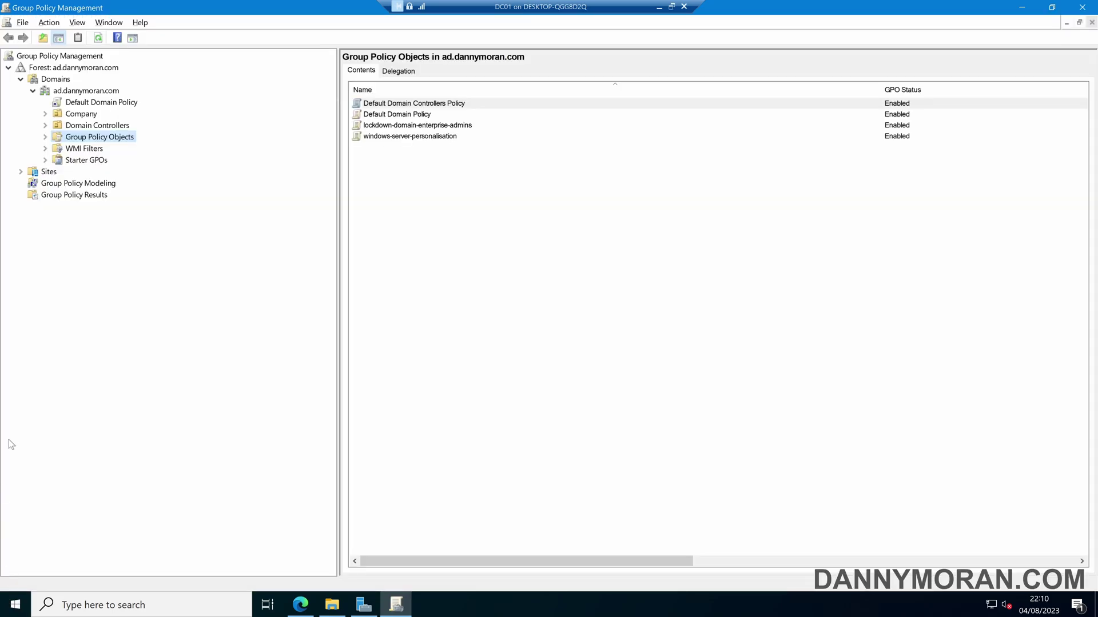
Check that Default Domain Policy's Administrative Templates come from the local computer, then close the editor
right_click(102, 105)
click(143, 108)
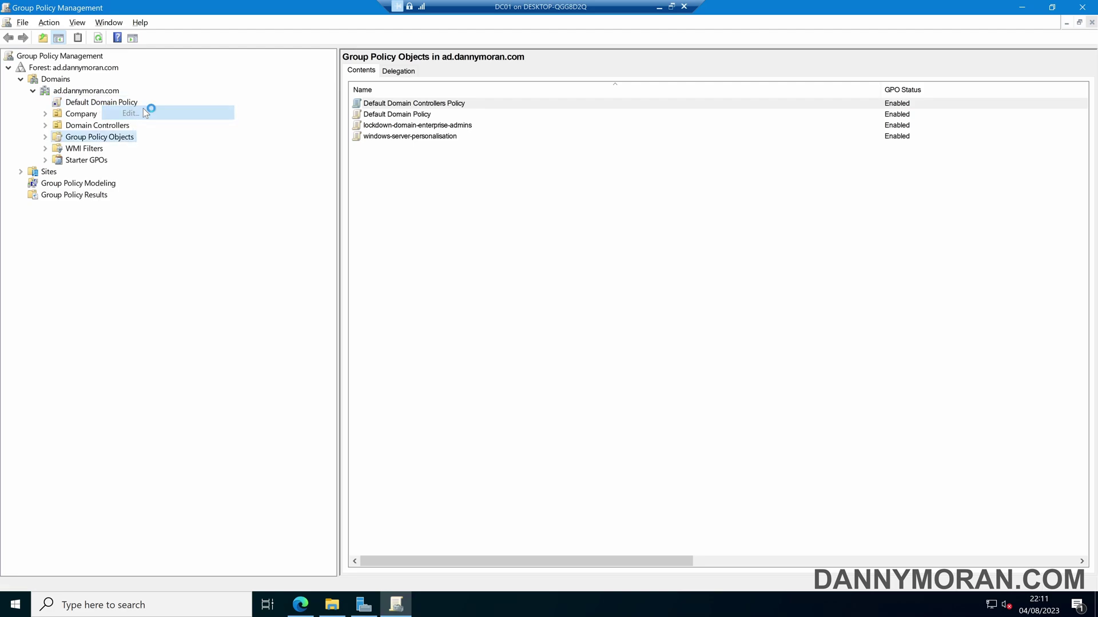
double_click(173, 61)
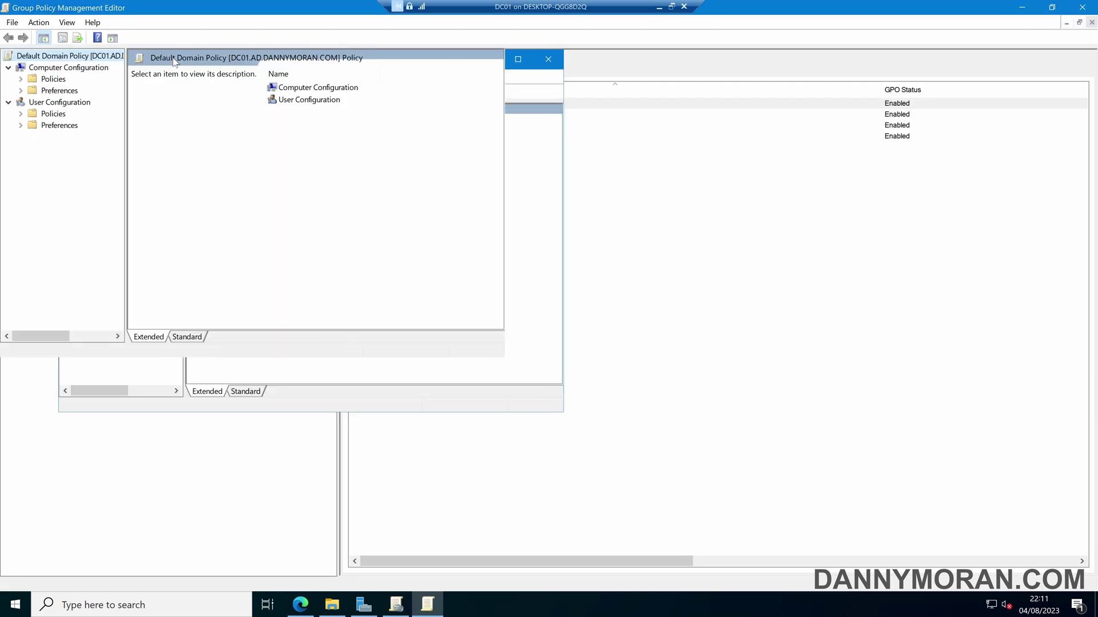
click(21, 80)
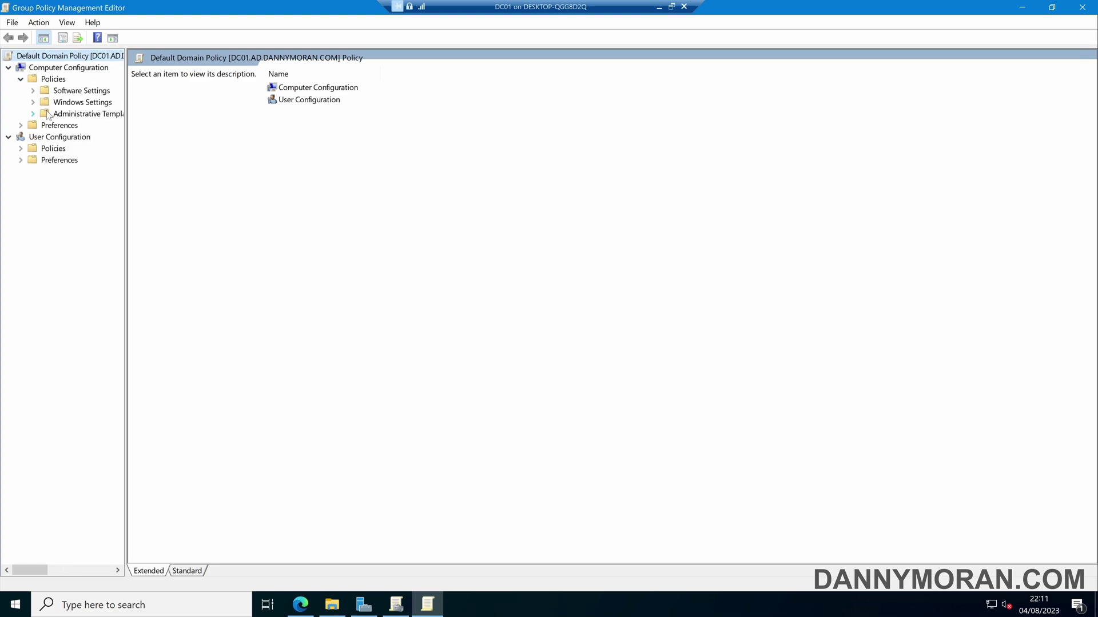
click(72, 116)
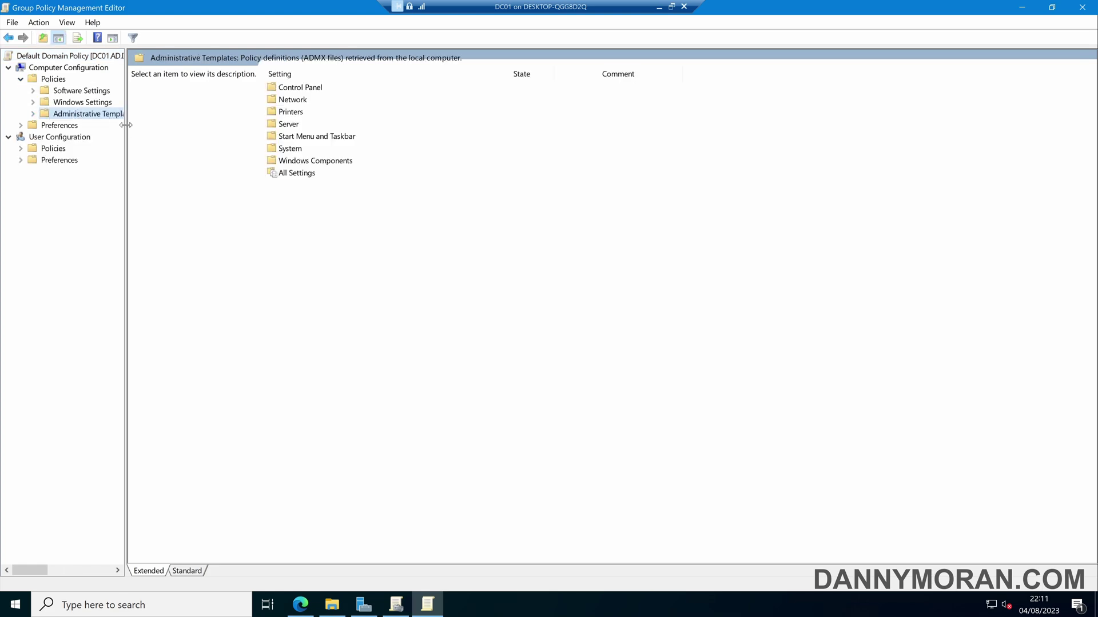
drag(127, 126, 524, 126)
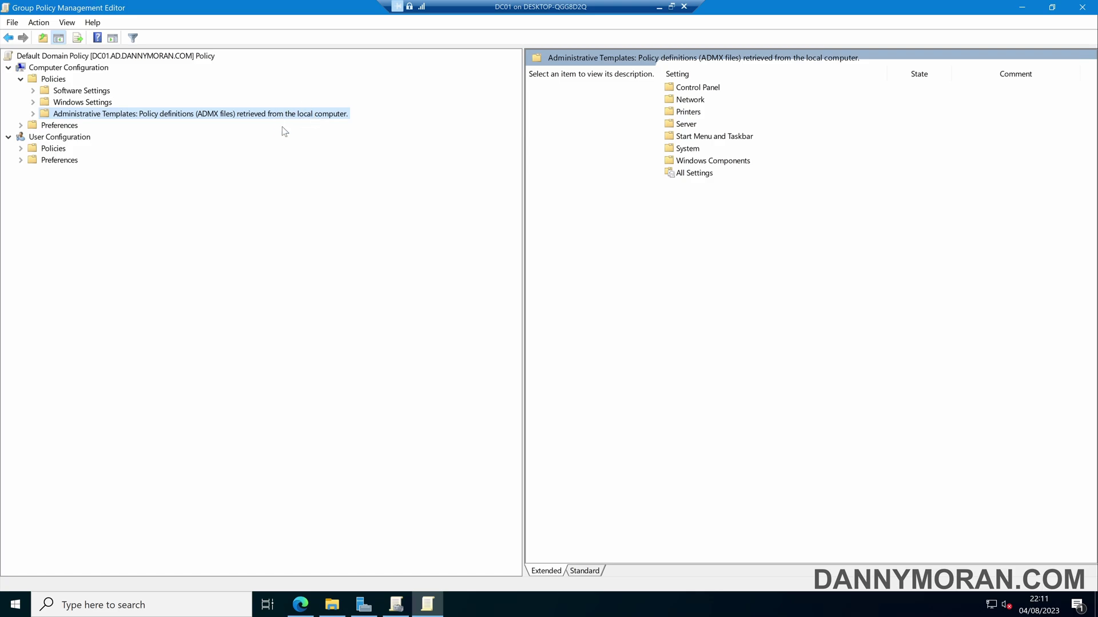
click(1082, 8)
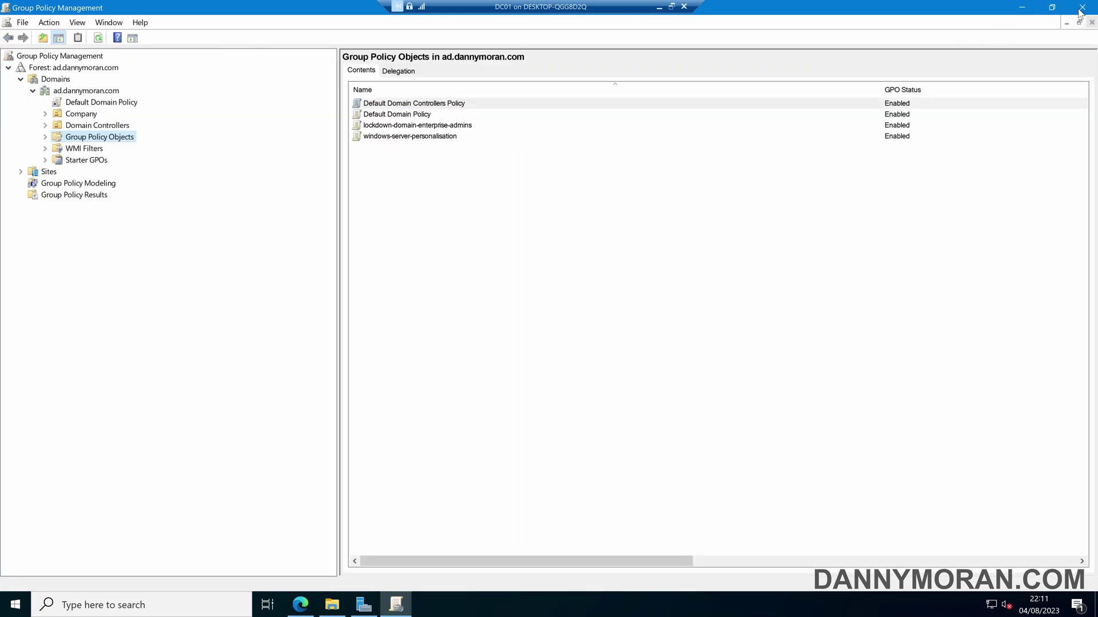
click(1021, 9)
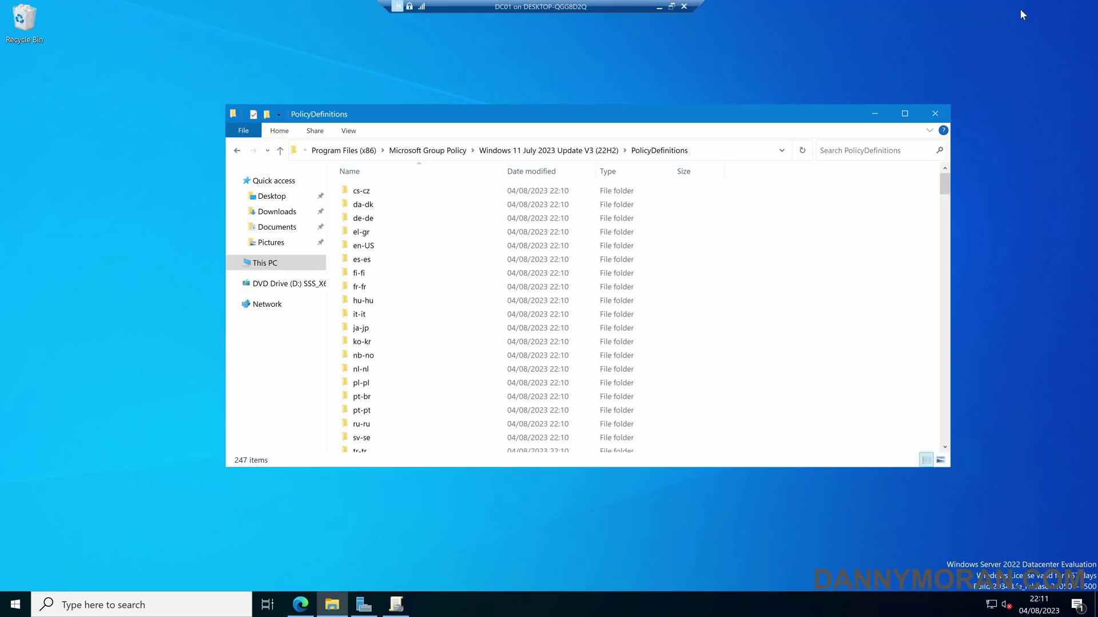
In a second Explorer window, inspect C:\Windows\PolicyDefinitions for ADMX files and an en-US folder
middle_click(331, 609)
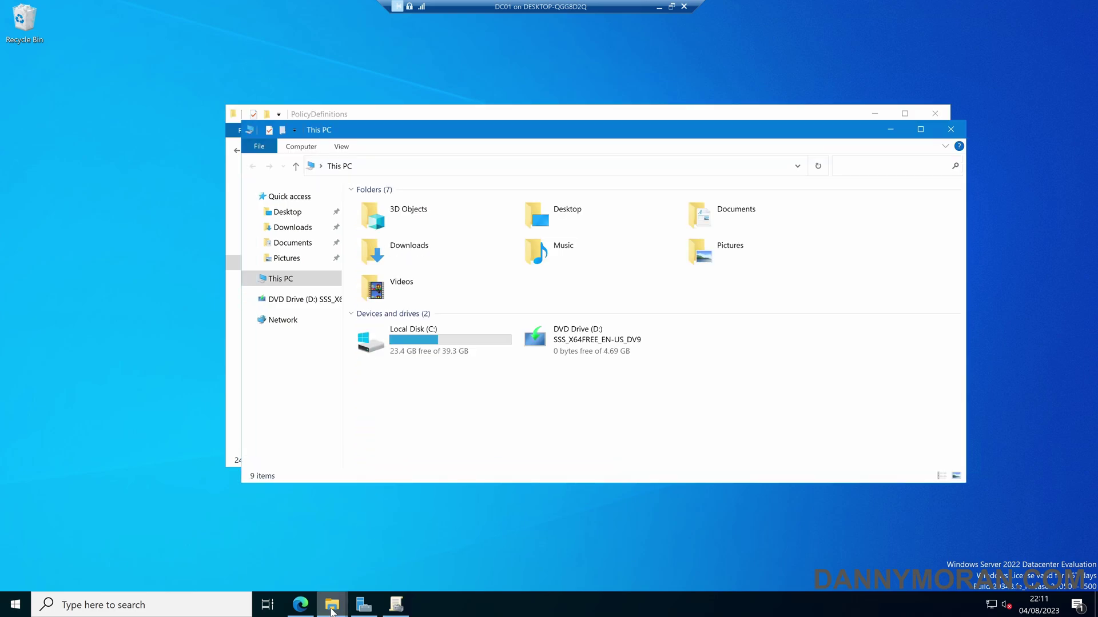
double_click(421, 341)
double_click(387, 262)
click(387, 272)
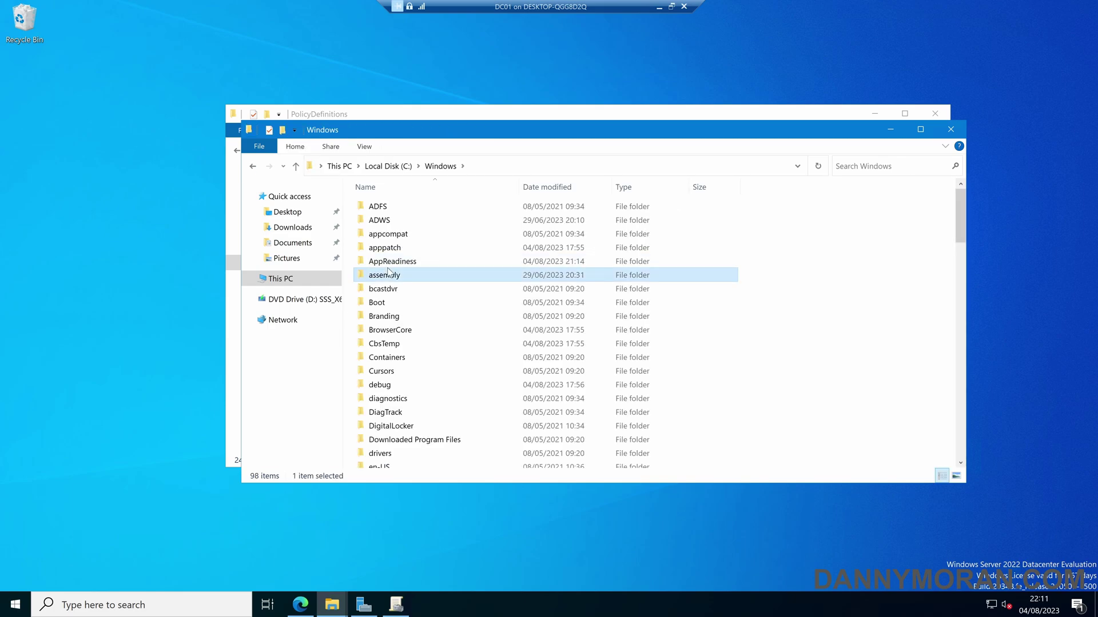
text(po)
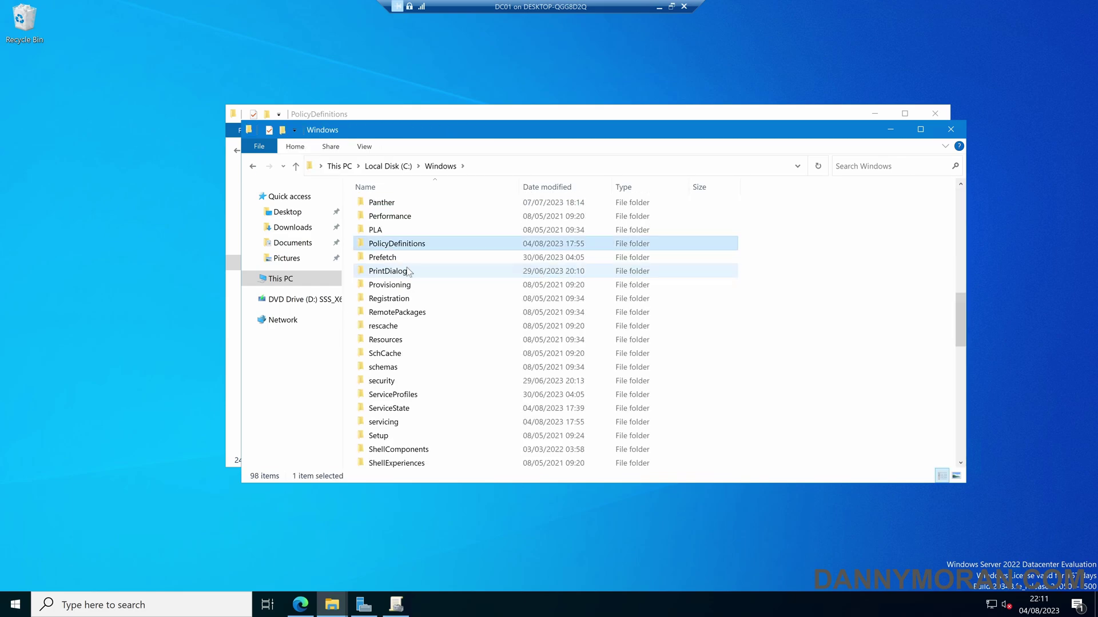
double_click(413, 243)
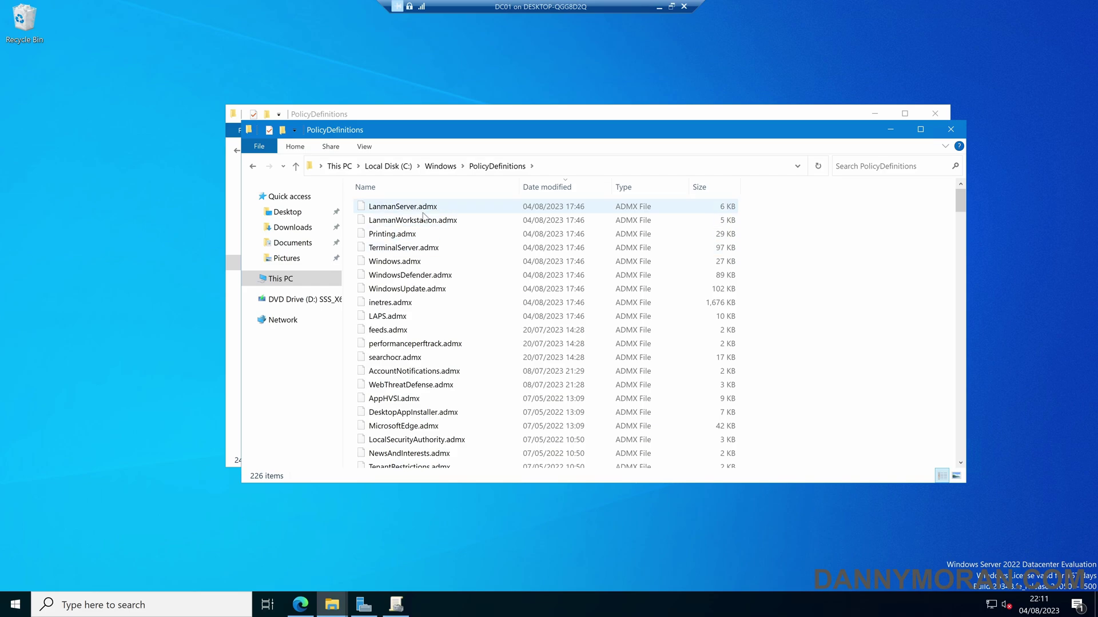
scroll(429, 235, down, 20)
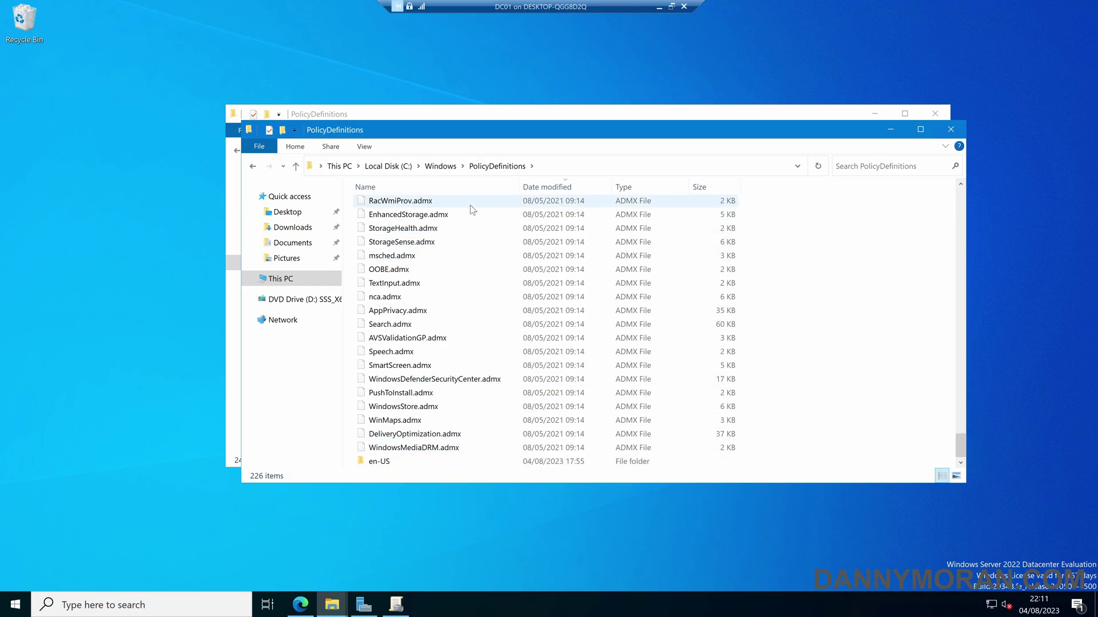
key(BackSpace)
Copy the PolicyDefinitions folder from C:\Windows
scroll(448, 282, down, 1)
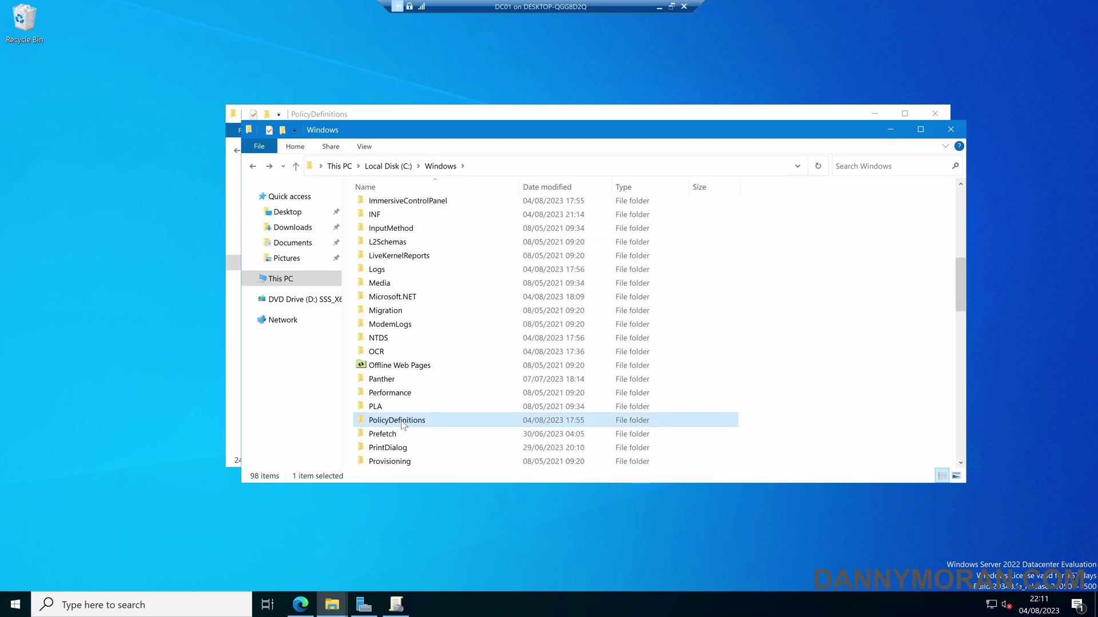
right_click(402, 421)
click(430, 420)
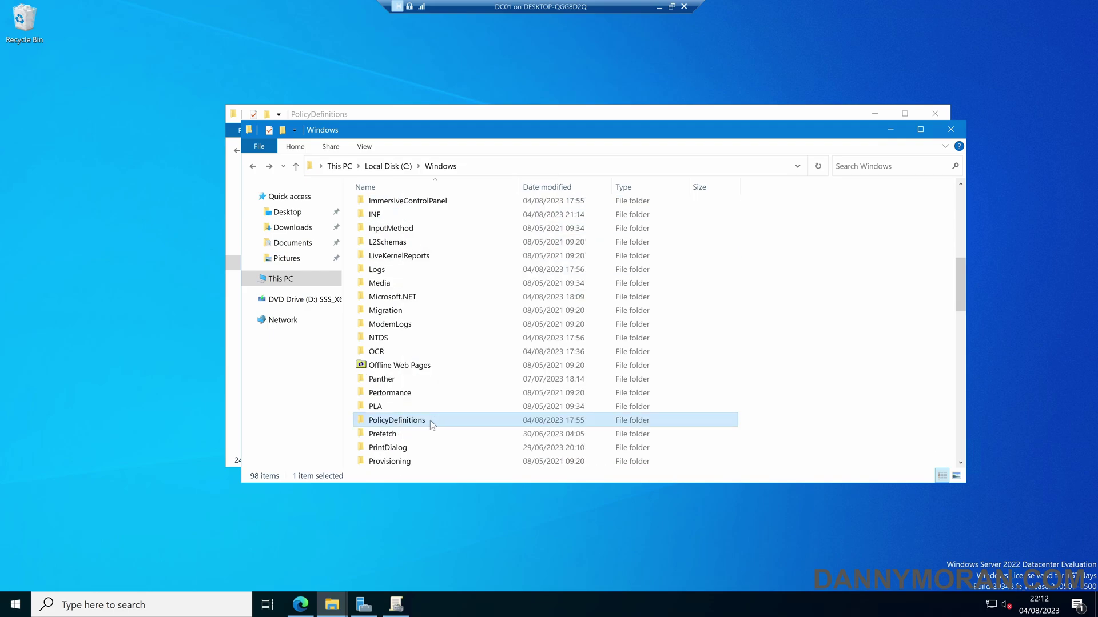
click(497, 166)
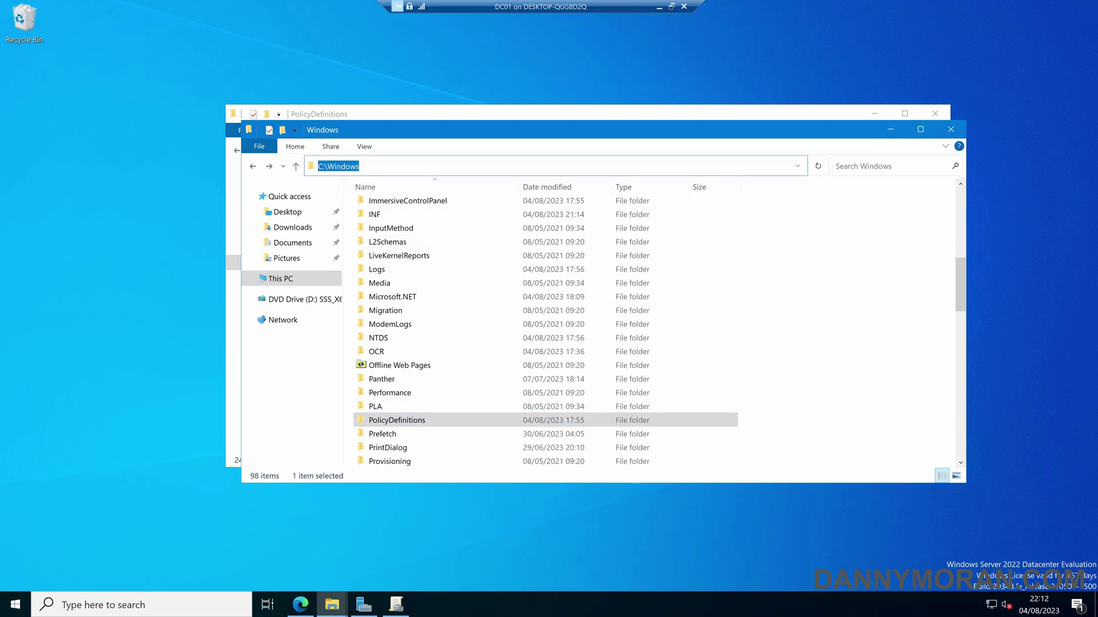
click(196, 408)
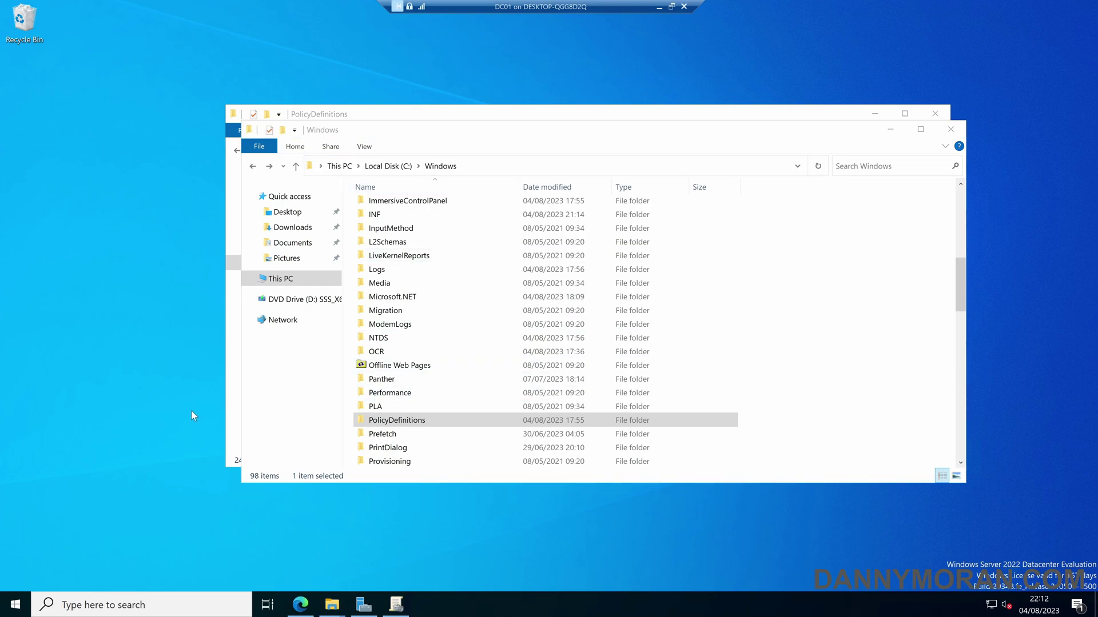
Open the domain's UNC path and navigate to SYSVOL > domain > Policies
key(super)
text(\\)
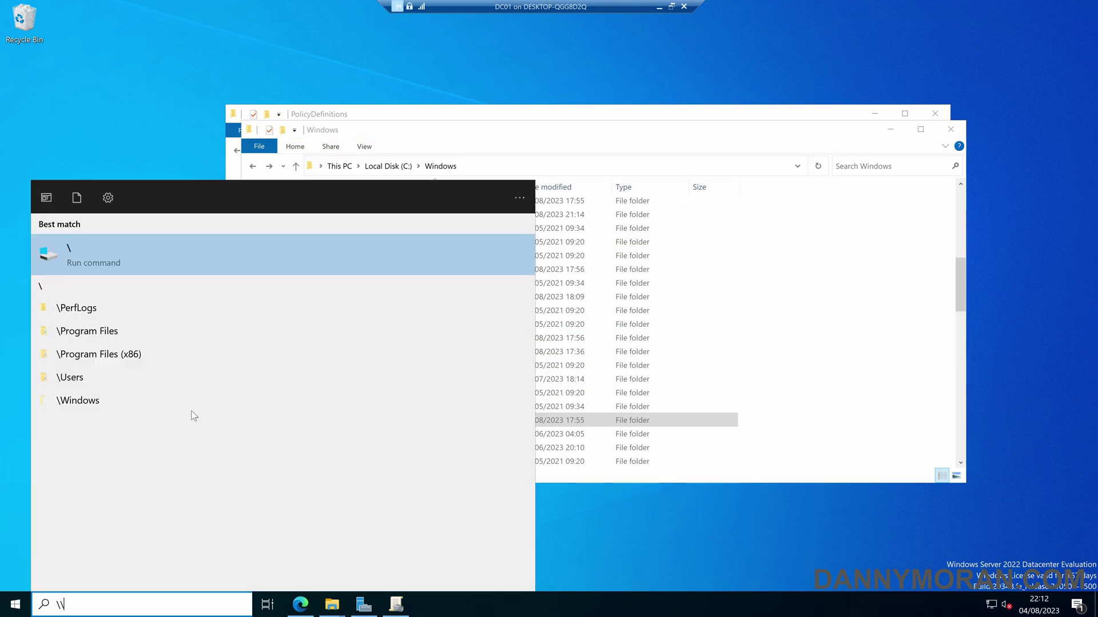
text(ad.dannymoran.com)
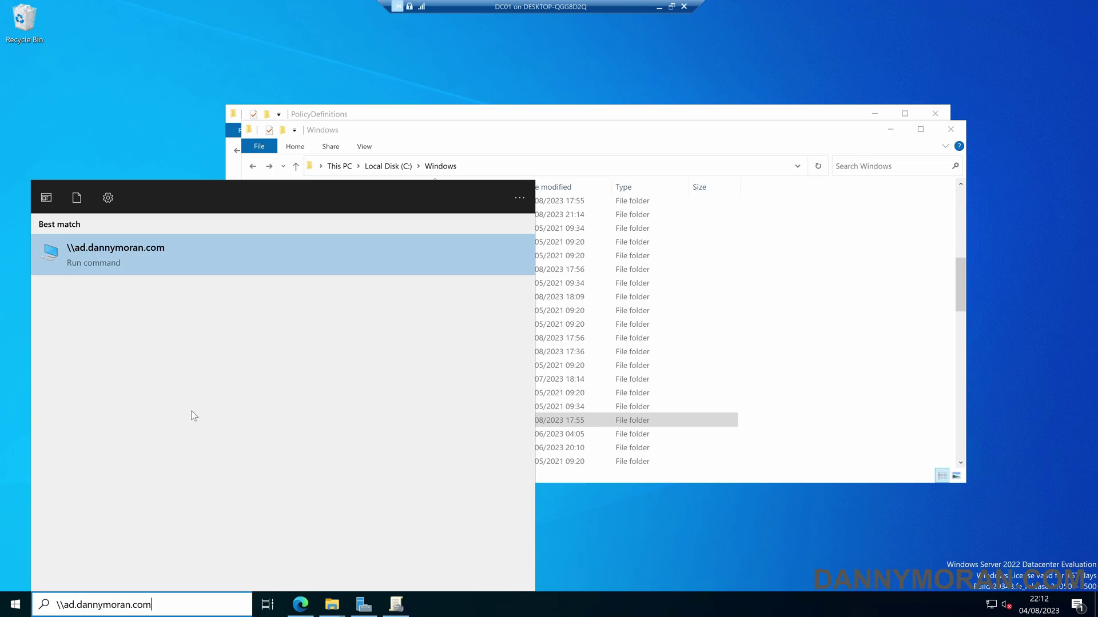
key(Return)
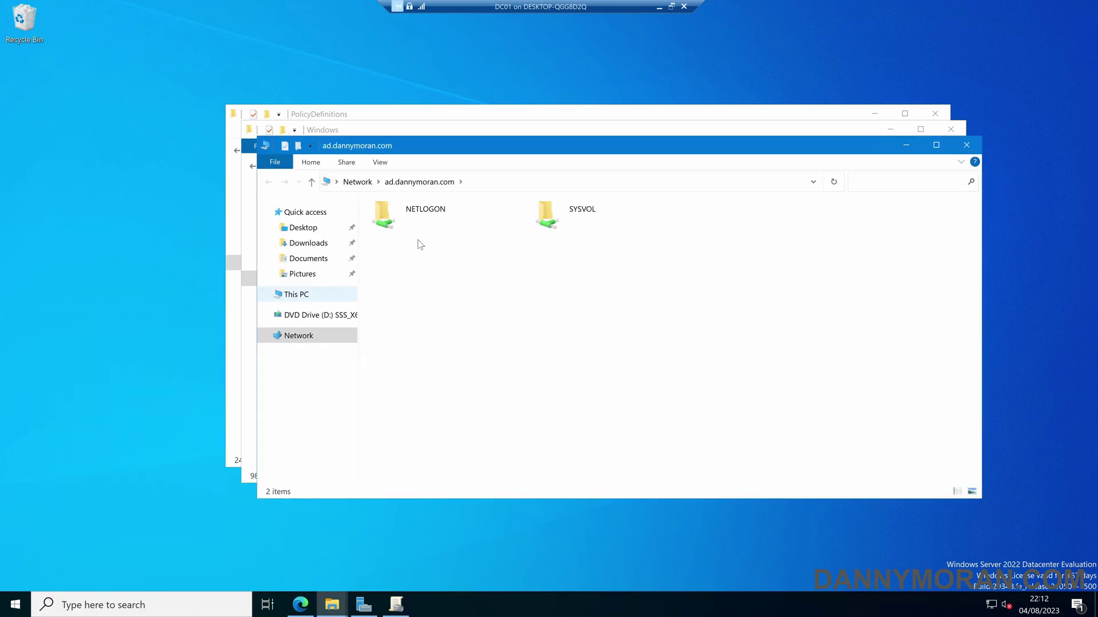
double_click(572, 218)
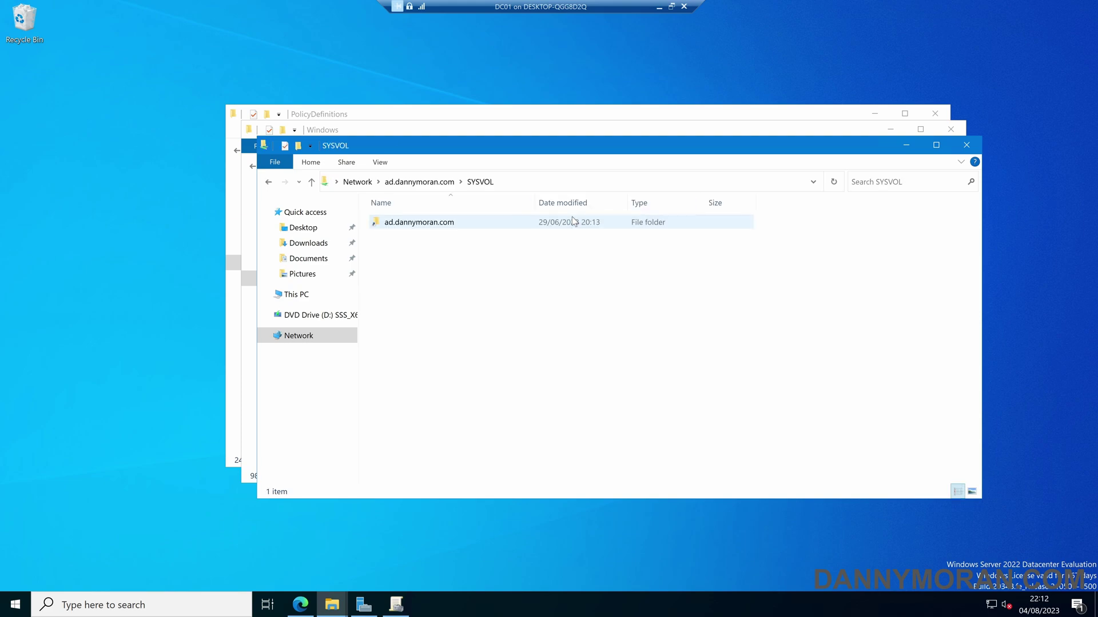
double_click(459, 222)
click(458, 222)
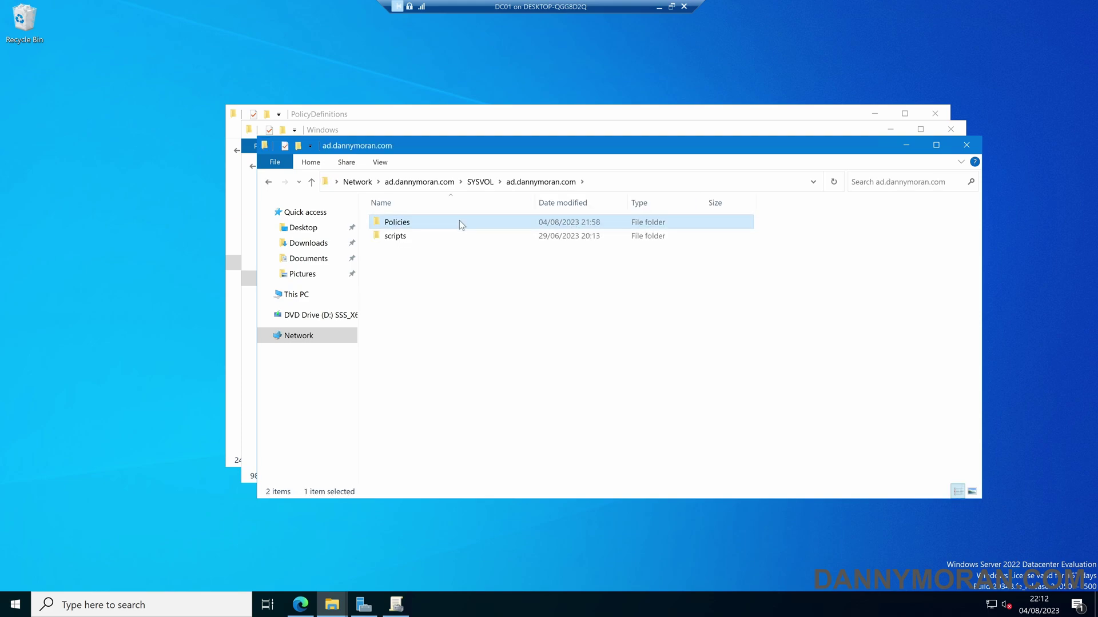
double_click(434, 225)
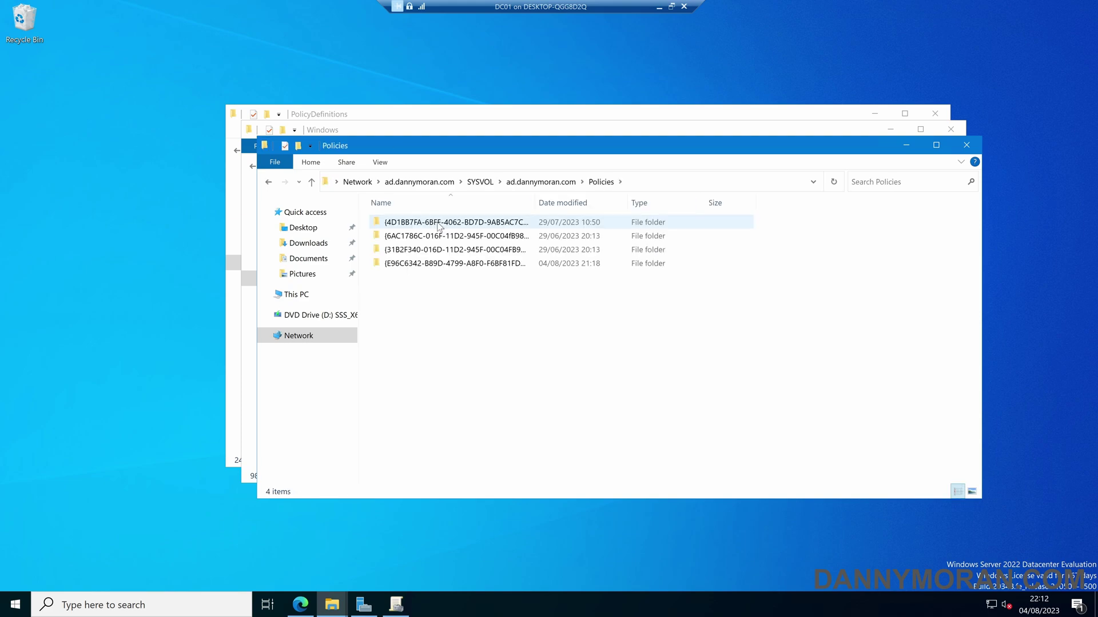
Paste PolicyDefinitions into the Policies folder to create the Central Store, then close the Explorer windows
right_click(439, 308)
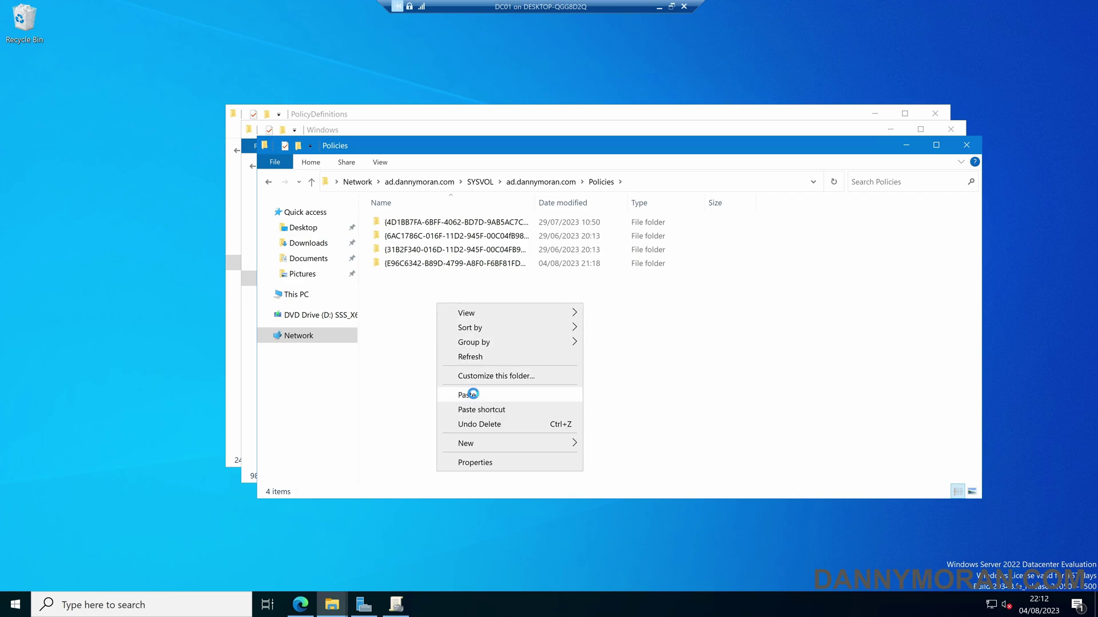
click(466, 393)
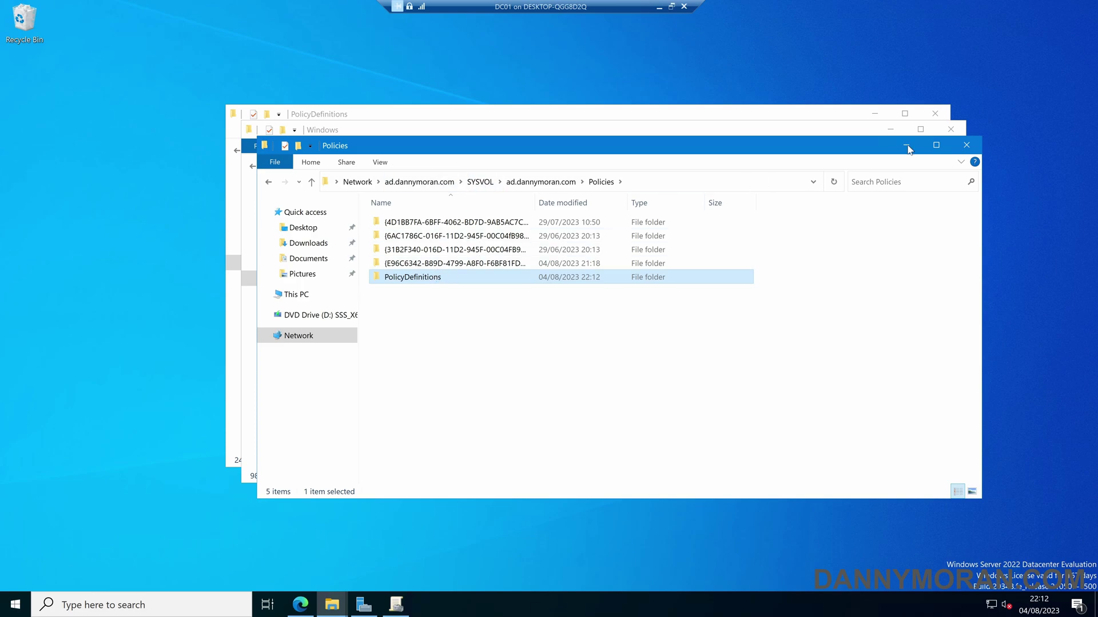
click(951, 130)
click(874, 113)
Edit Default Domain Policy and expand Computer Configuration > Policies > Administrative Templates to see its central store source
click(897, 146)
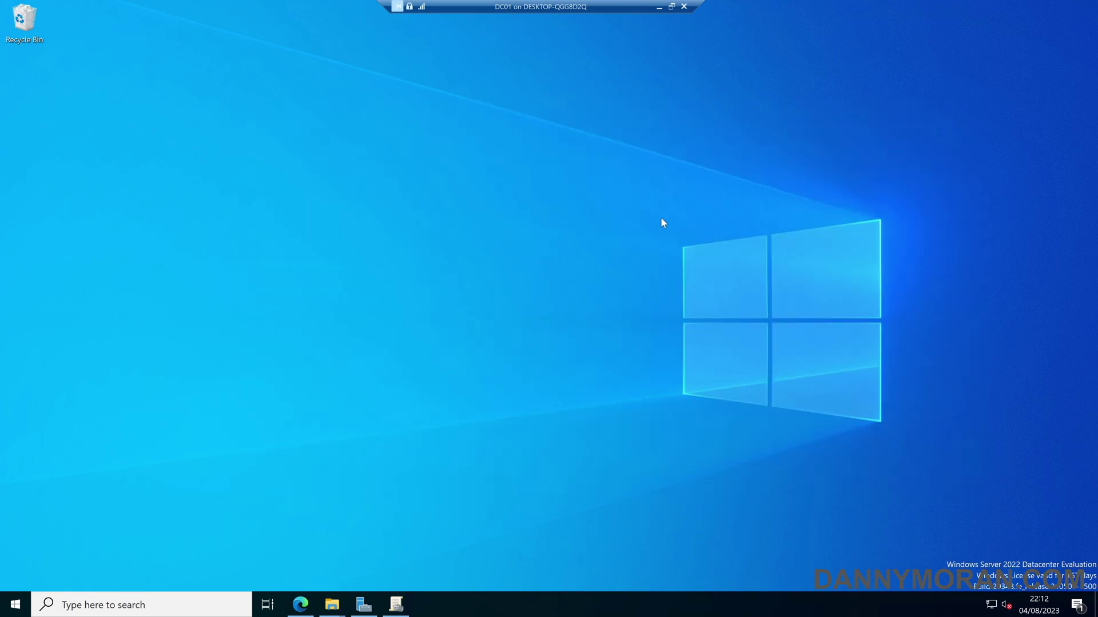
click(396, 605)
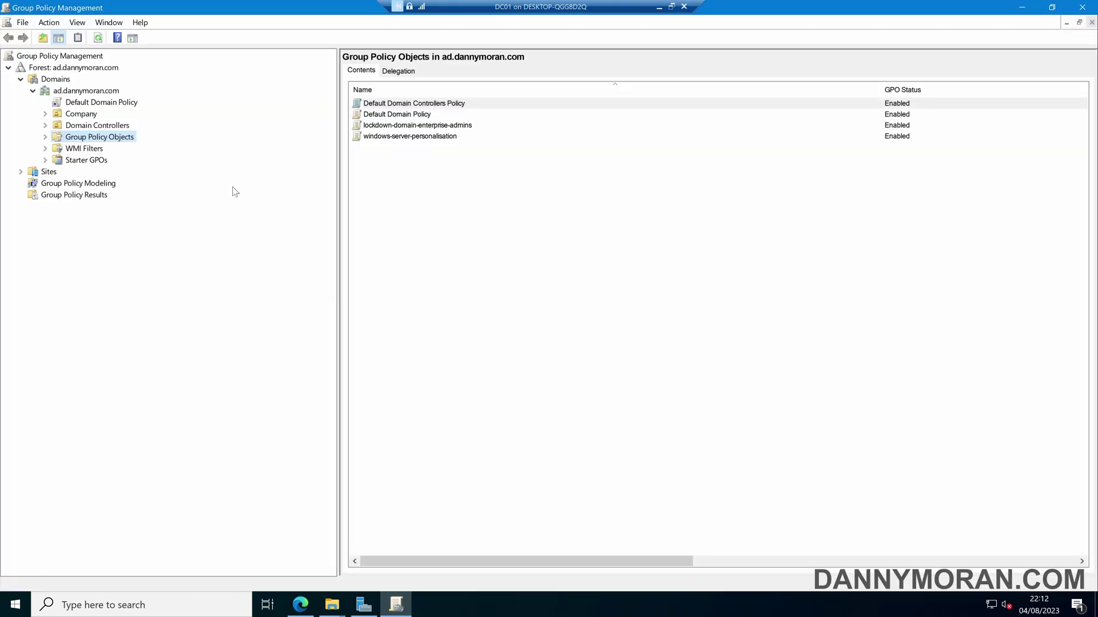
right_click(88, 103)
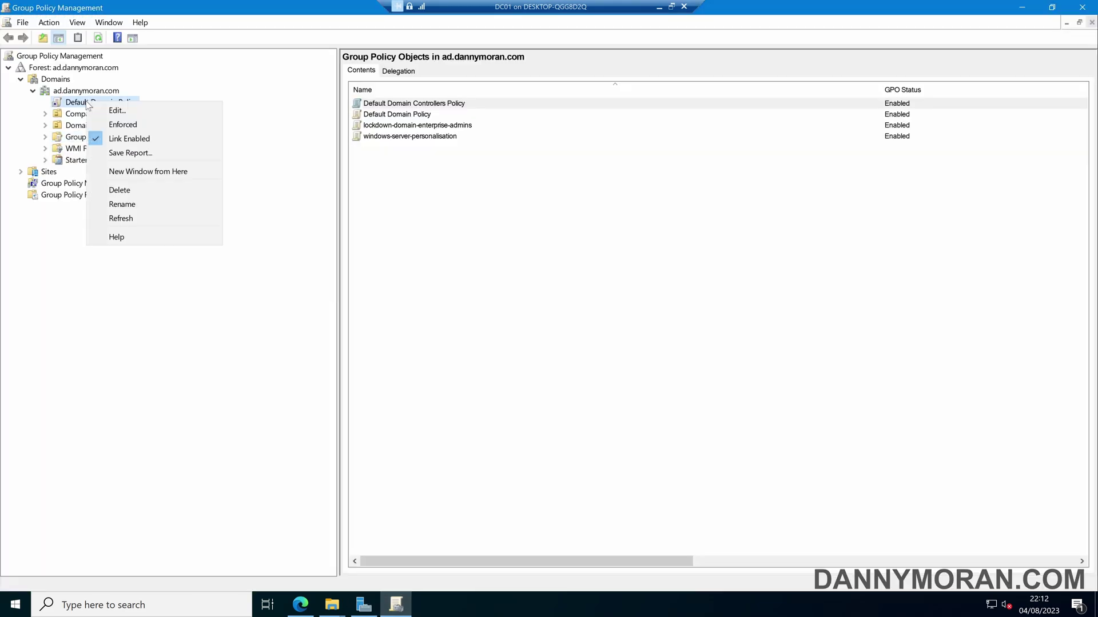
click(117, 111)
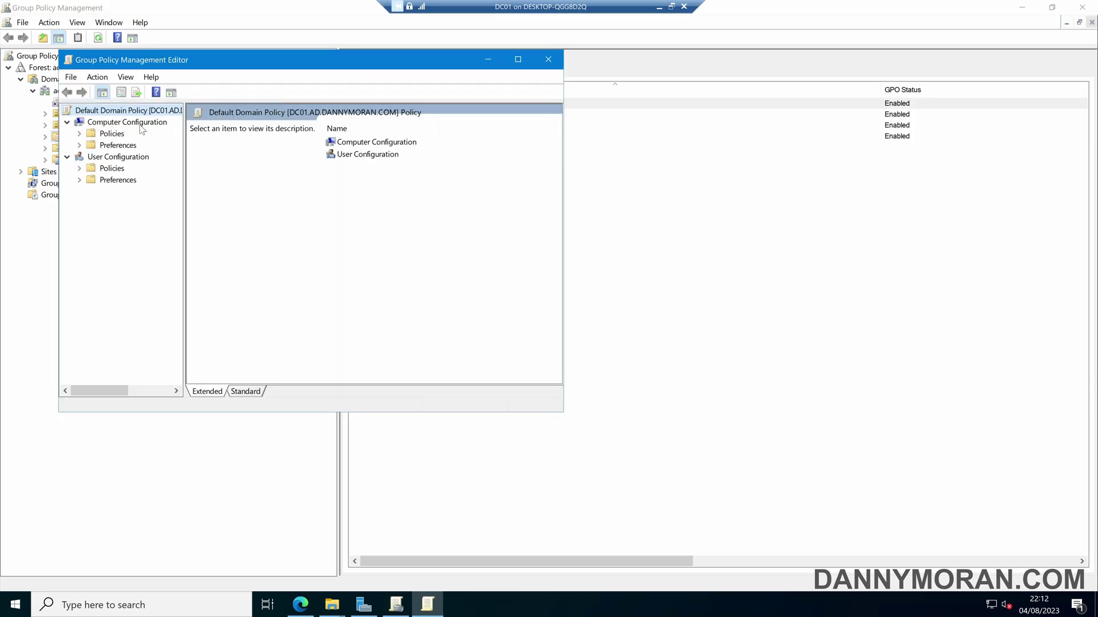
click(139, 123)
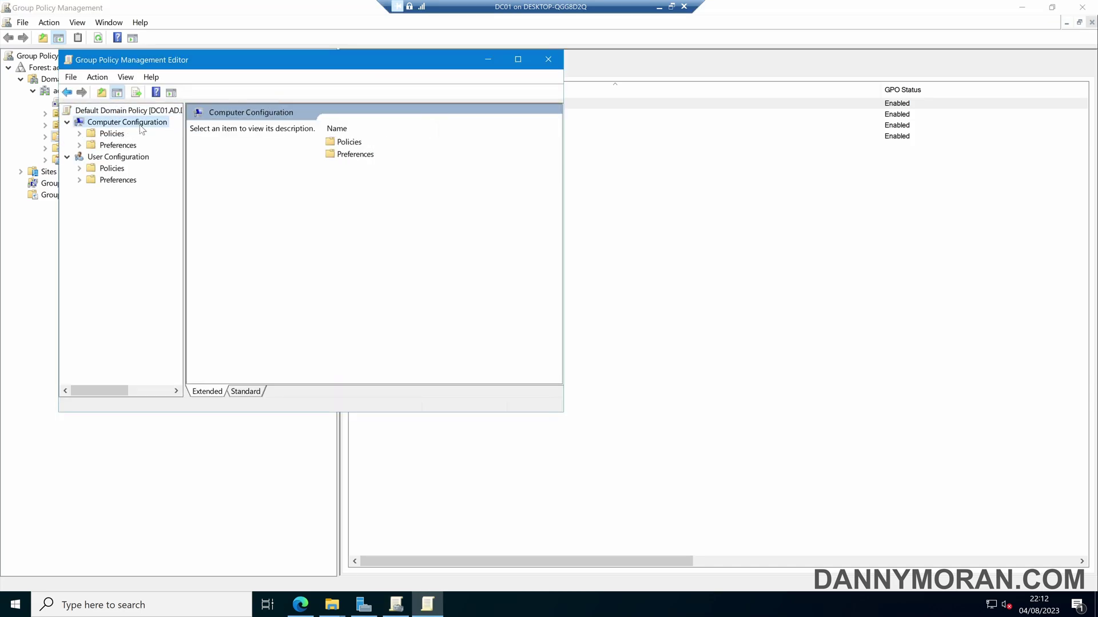
click(79, 133)
click(158, 168)
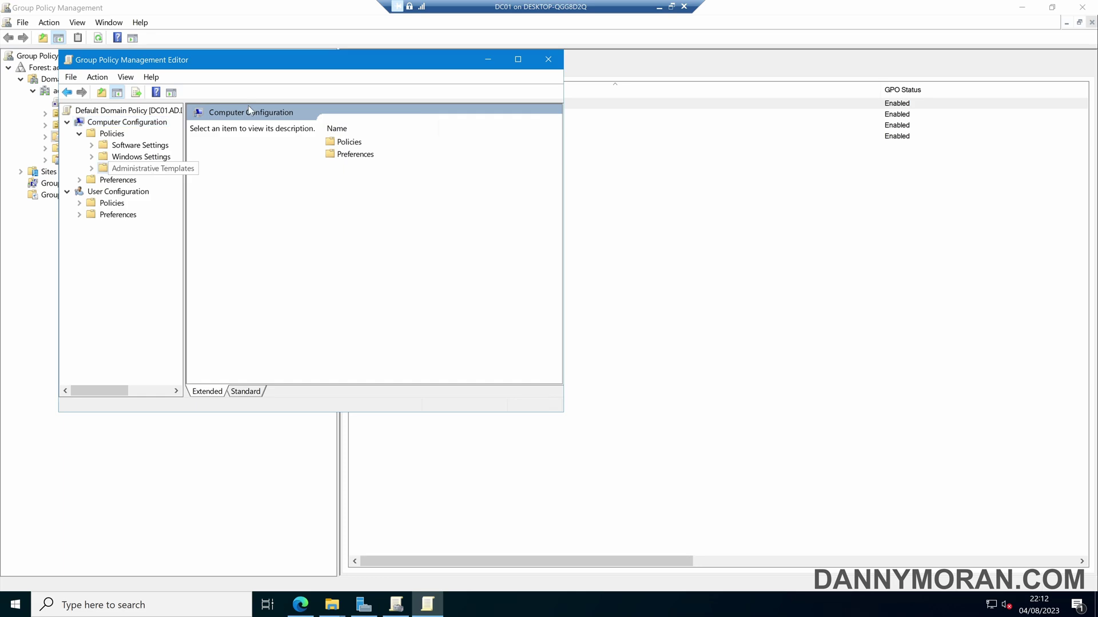
double_click(293, 59)
drag(125, 178, 398, 165)
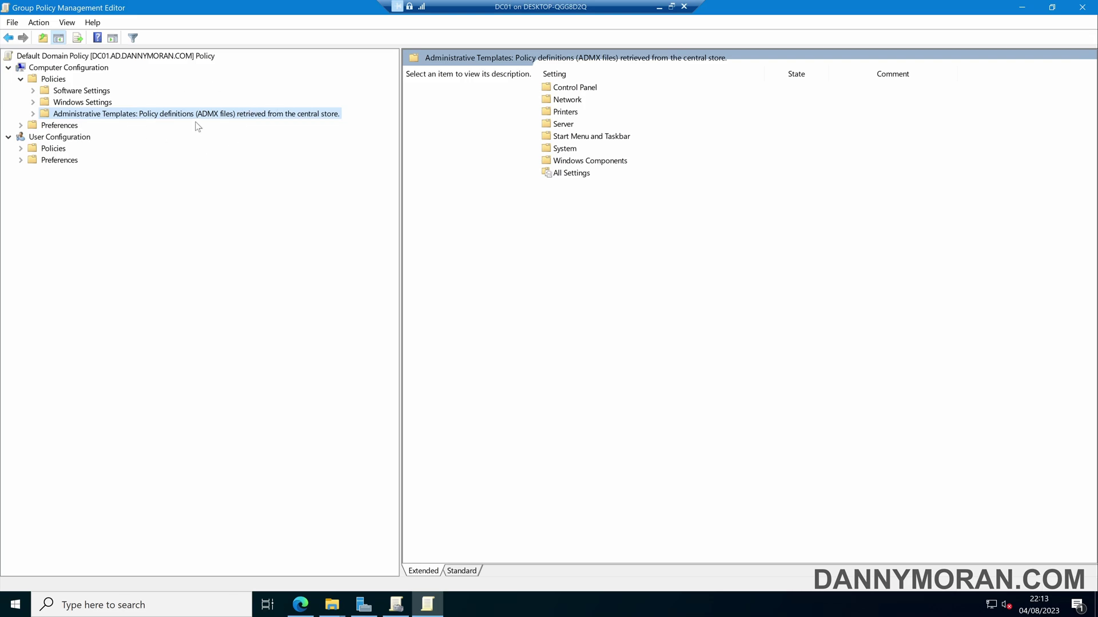
Close the policy editor and return to the installed Windows 11 July 2023 Update V3 PolicyDefinitions window
click(1089, 7)
click(1032, 11)
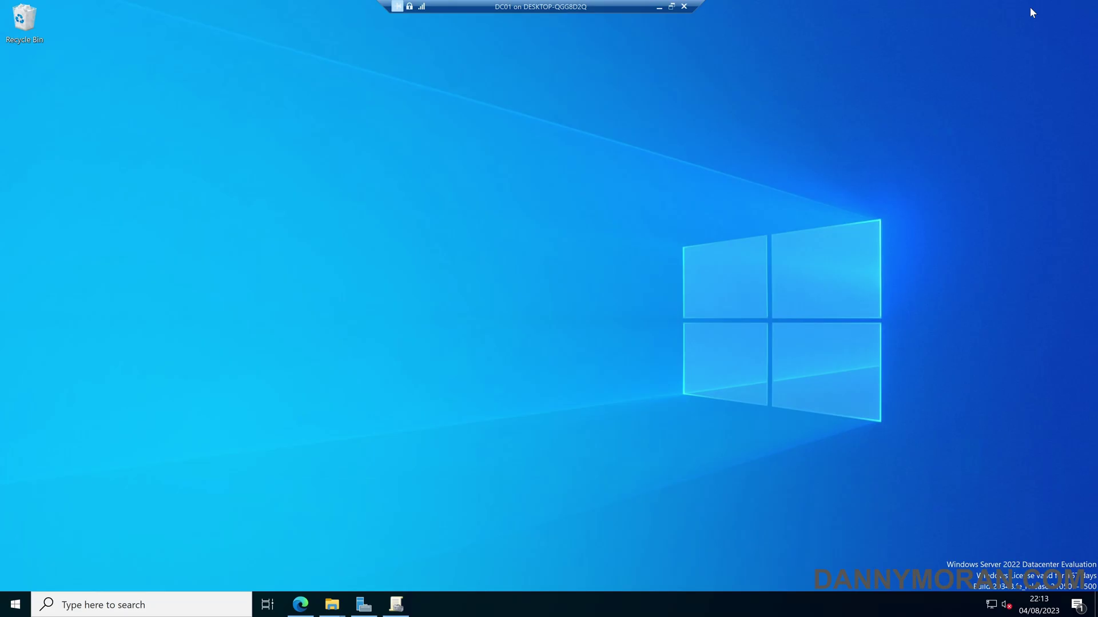
click(331, 604)
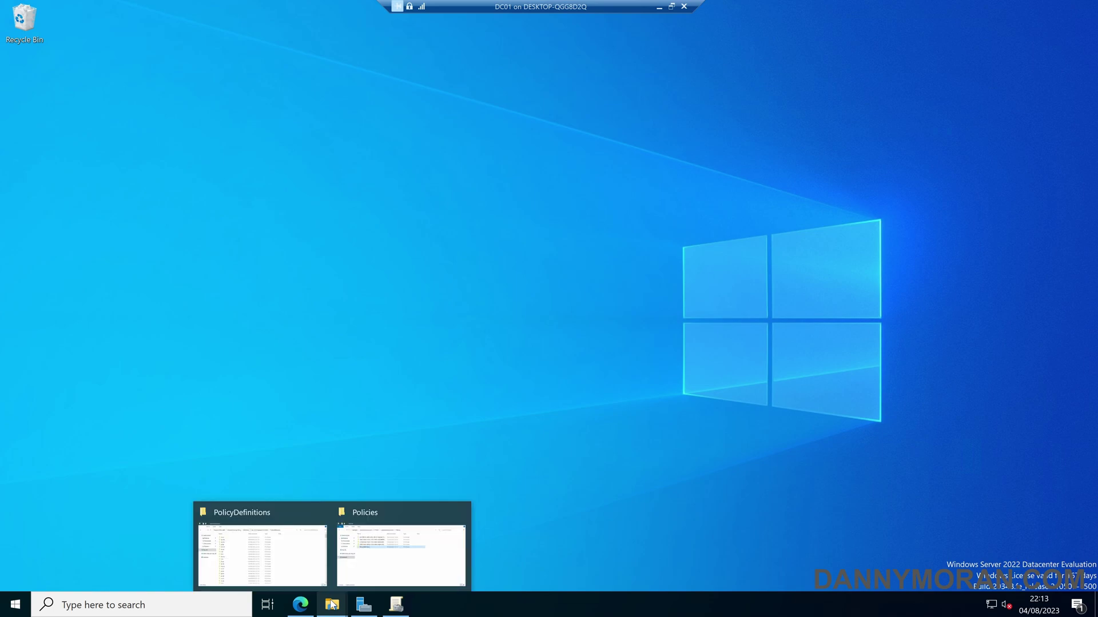
click(265, 557)
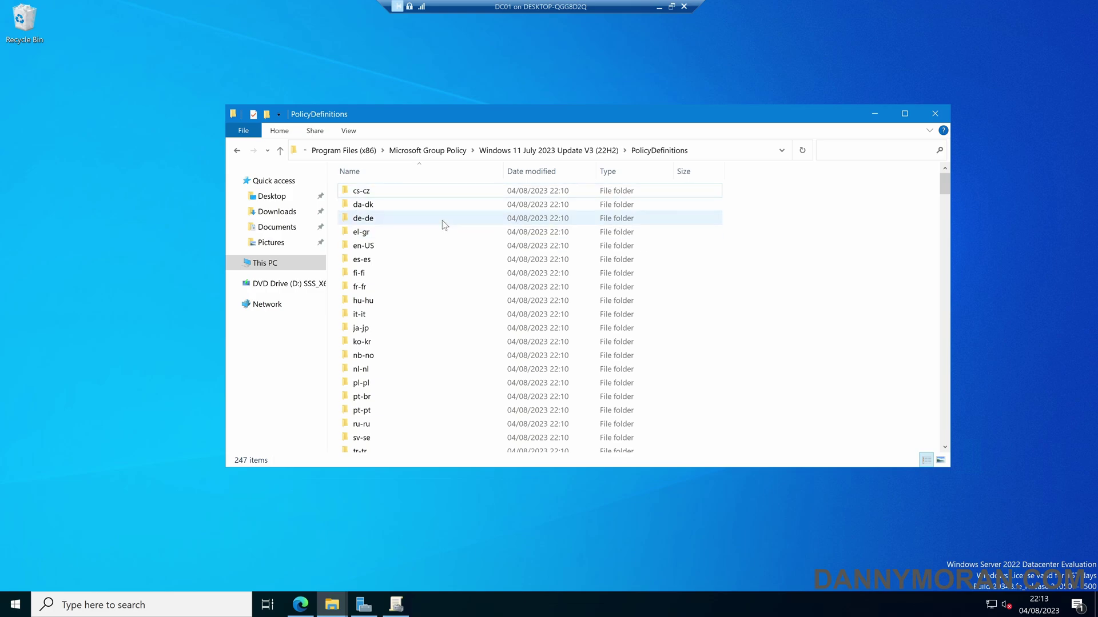
Select all 225 ADMX files starting from AccountNotifications.admx and copy them
scroll(442, 235, down, 5)
click(396, 298)
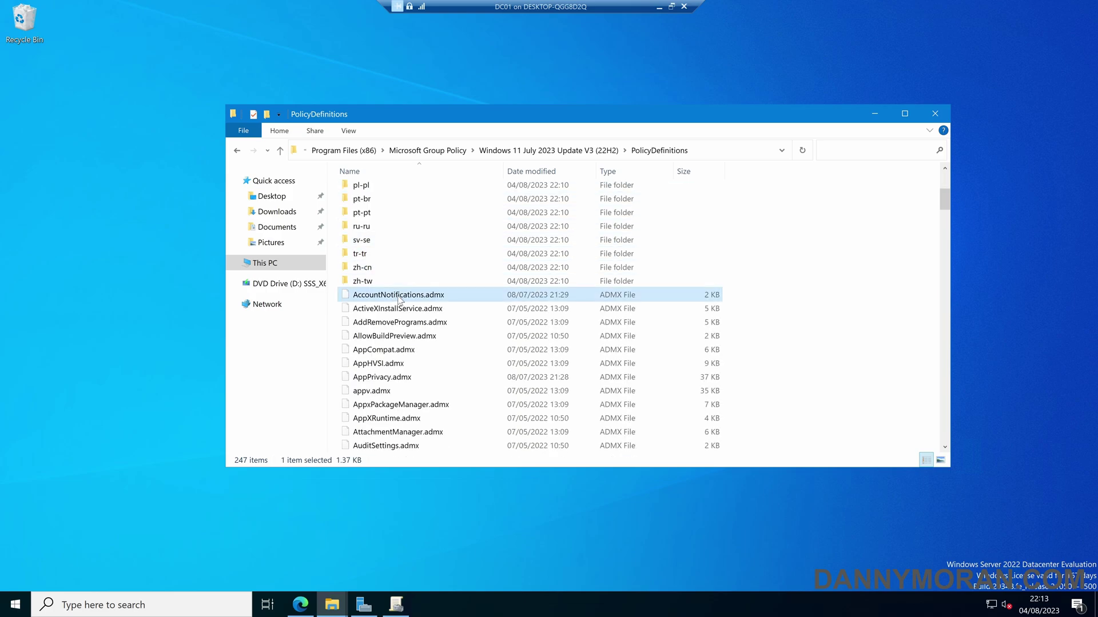
scroll(440, 303, down, 20)
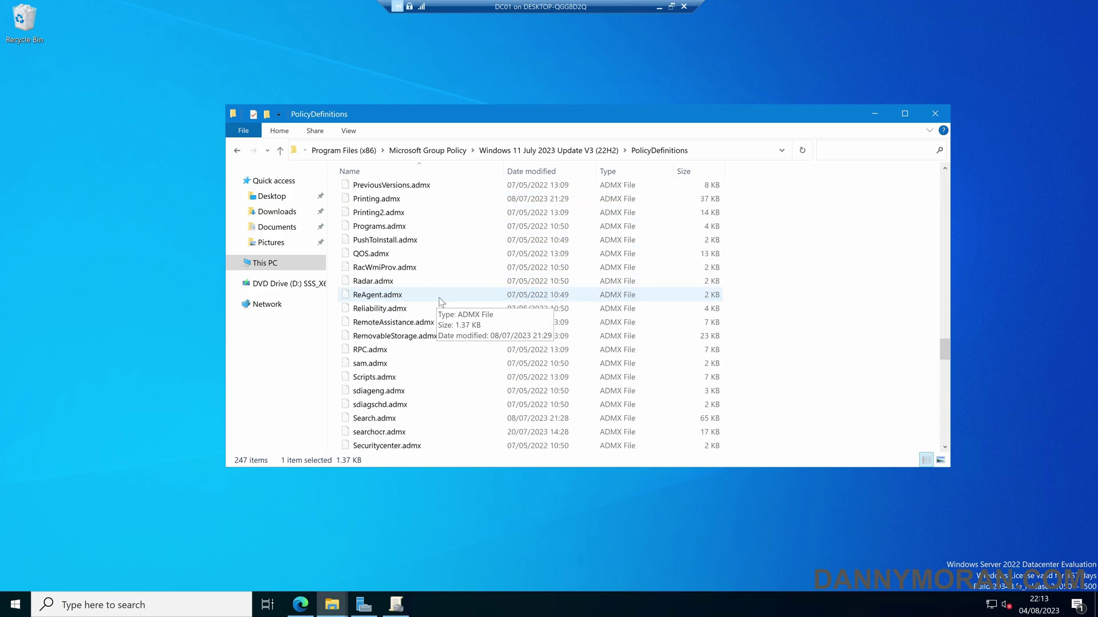
shift+click(377, 448)
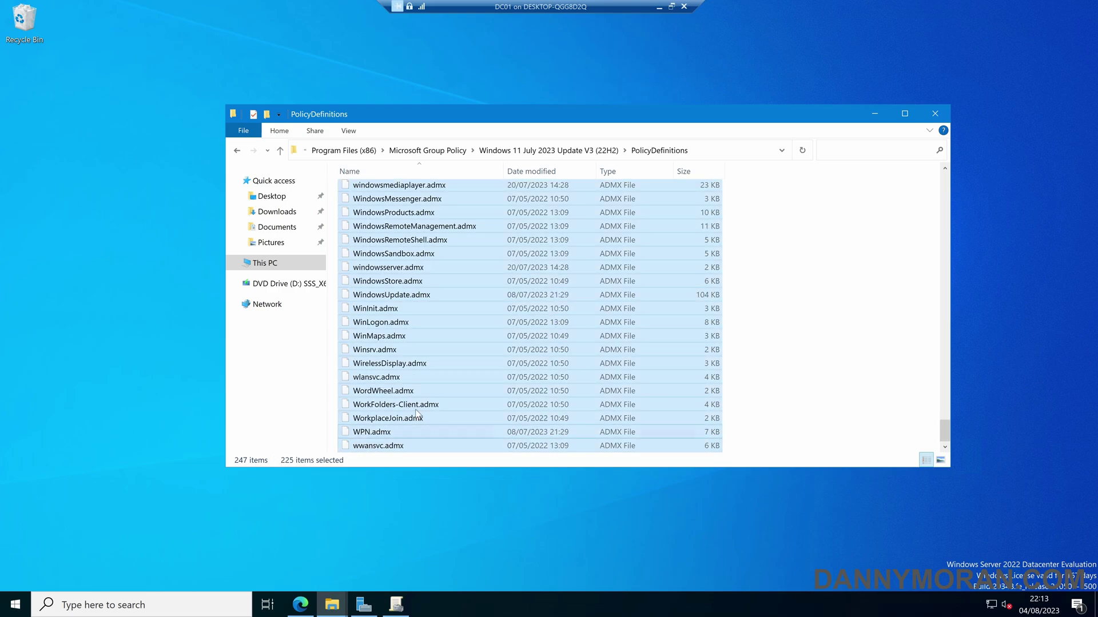
right_click(404, 367)
click(426, 427)
drag(393, 118, 217, 97)
Paste the 225 ADMX files into SYSVOL's PolicyDefinitions folder, replacing the existing same-named files
click(339, 603)
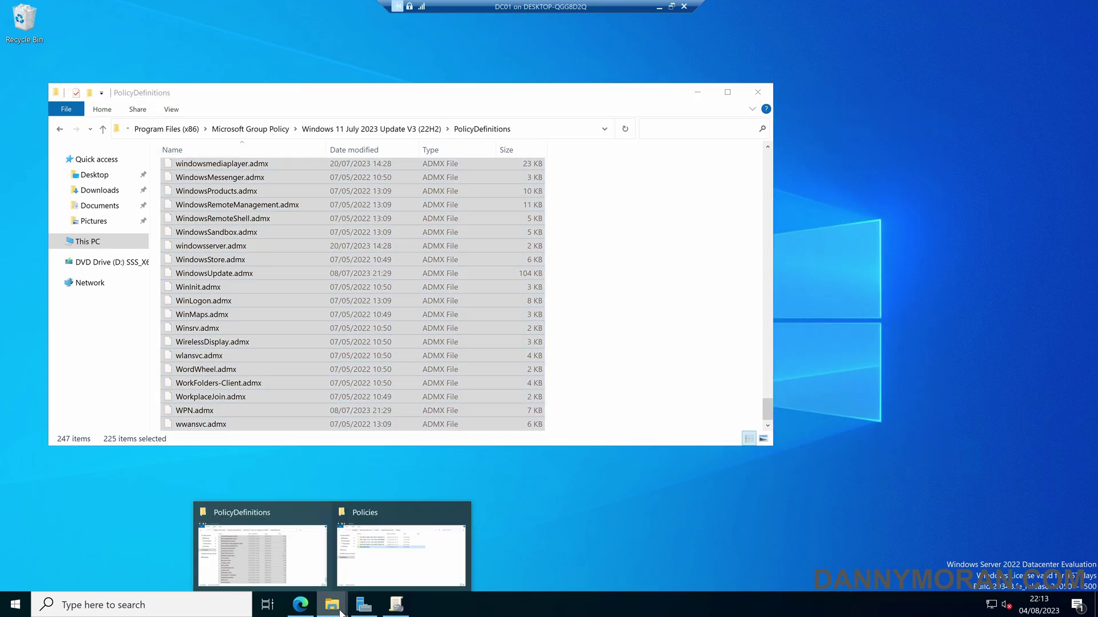
click(375, 533)
click(435, 282)
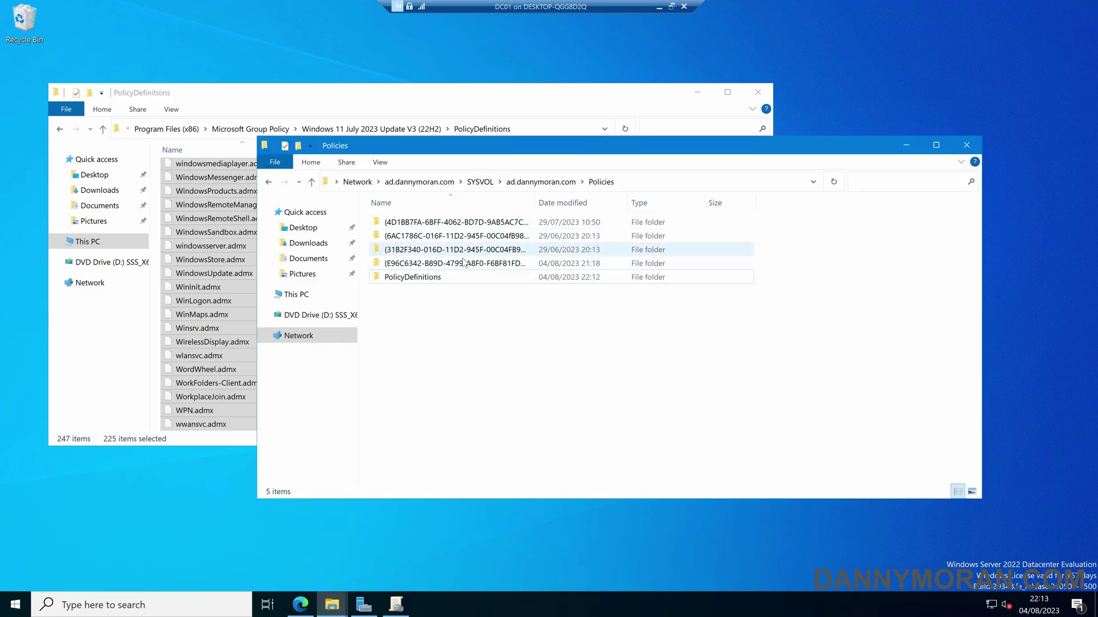
double_click(442, 277)
right_click(836, 265)
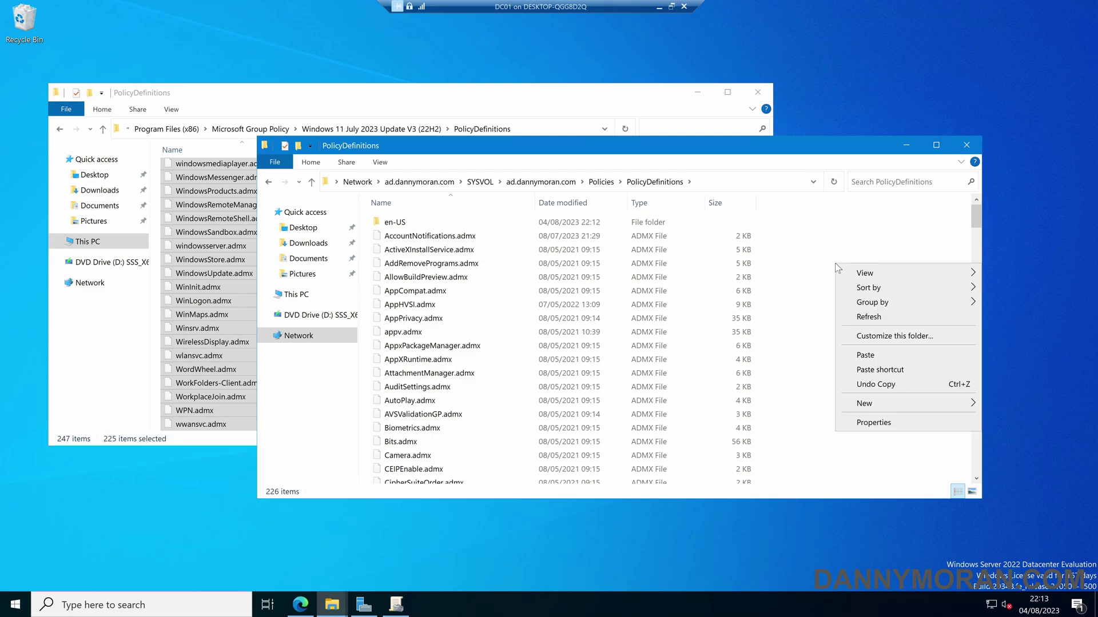
click(876, 358)
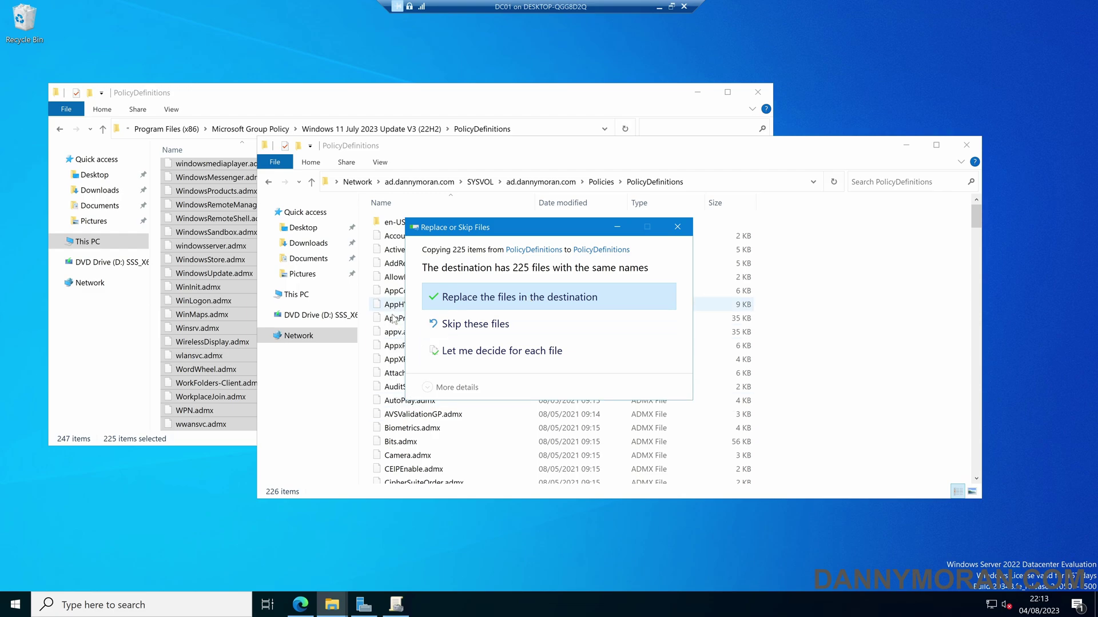
click(451, 296)
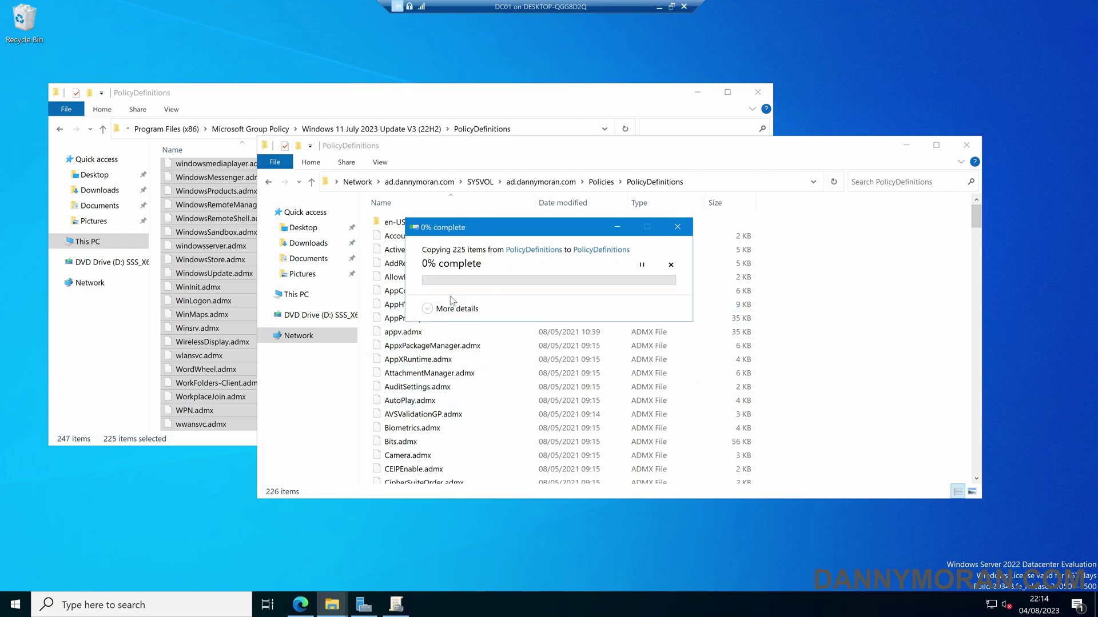
Review the updated SYSVOL folder and arrange it beside the local PolicyDefinitions window
click(820, 318)
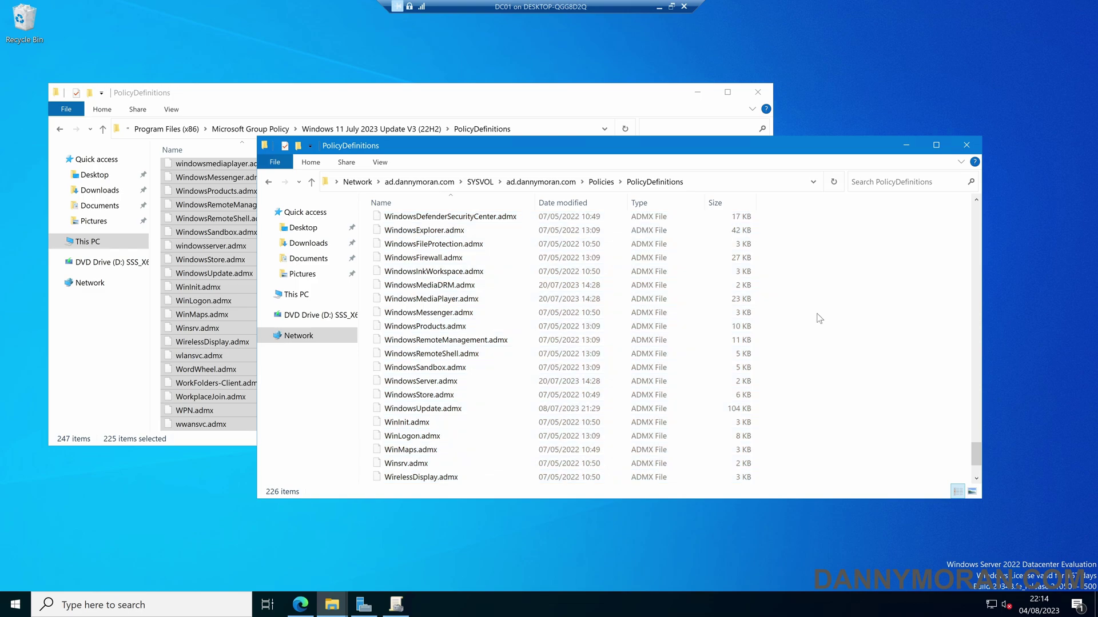
scroll(781, 336, up, 20)
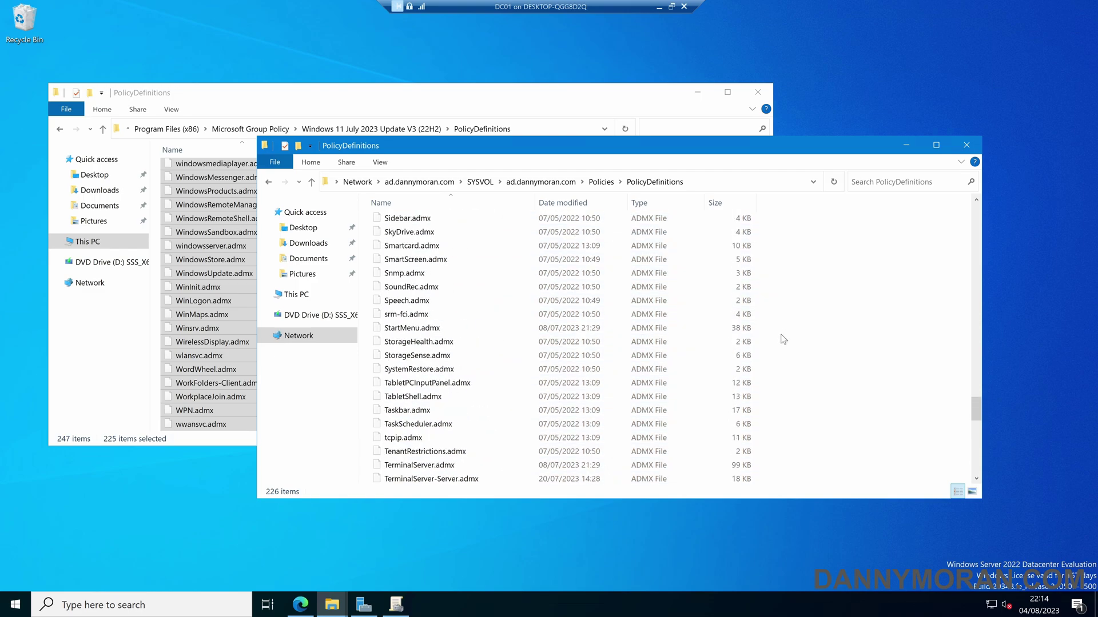
scroll(779, 341, up, 4)
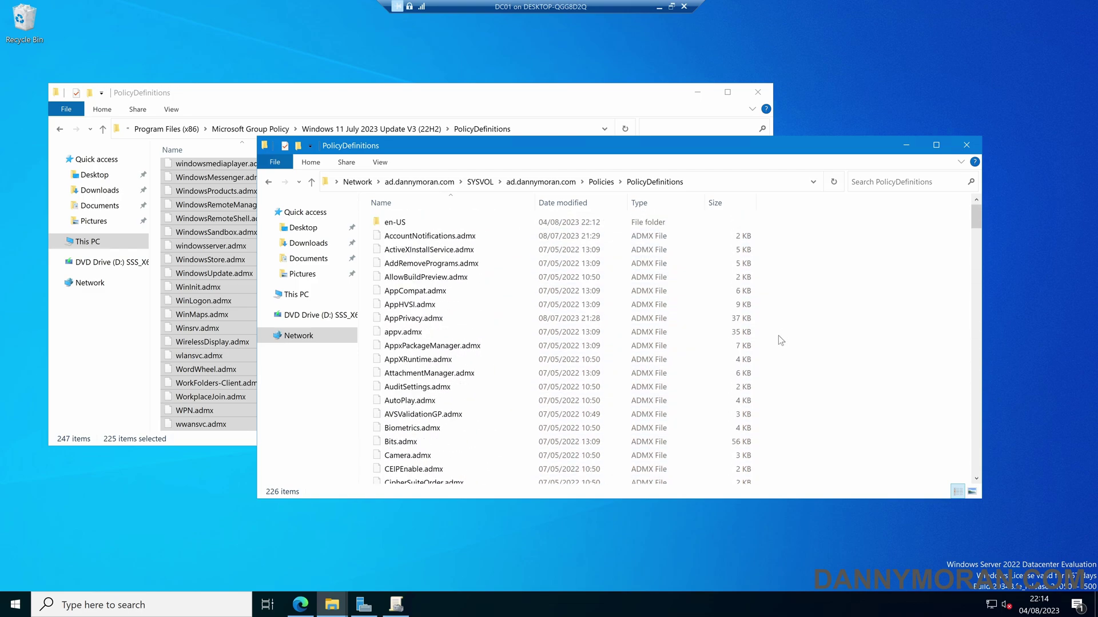
drag(605, 148, 756, 148)
click(316, 210)
Clear the ADMX file selection in the local PolicyDefinitions window
scroll(315, 225, up, 20)
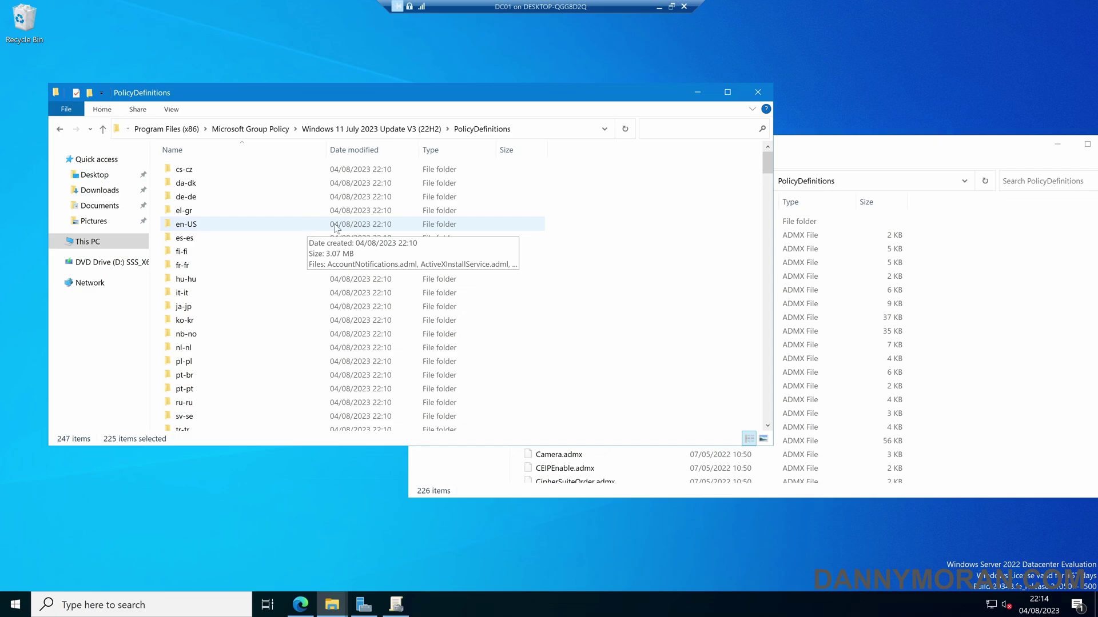
click(728, 226)
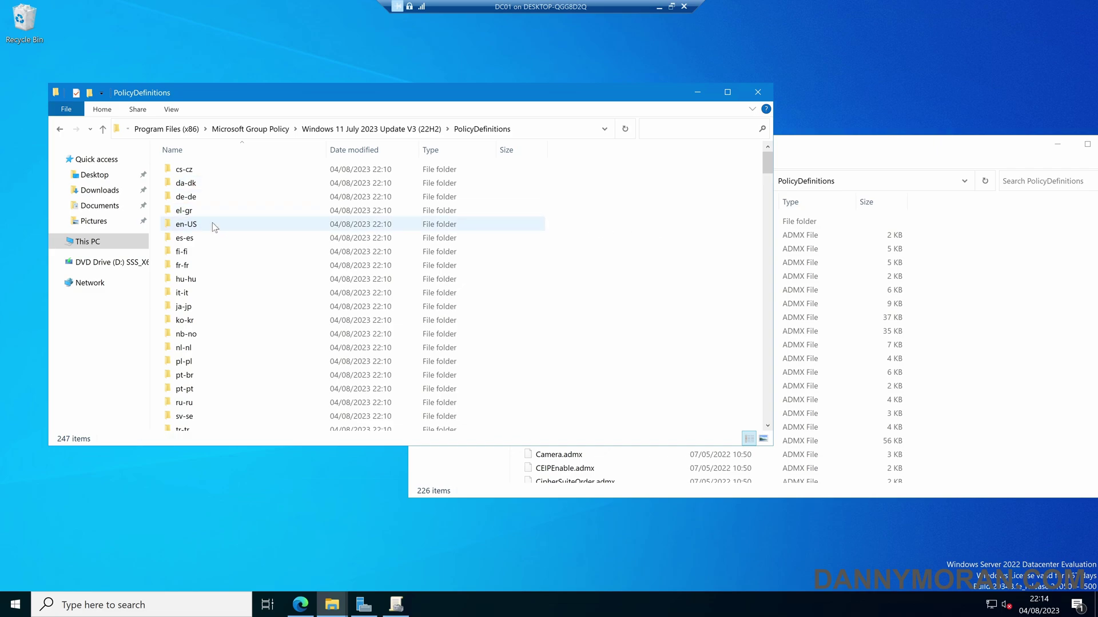
scroll(217, 240, down, 5)
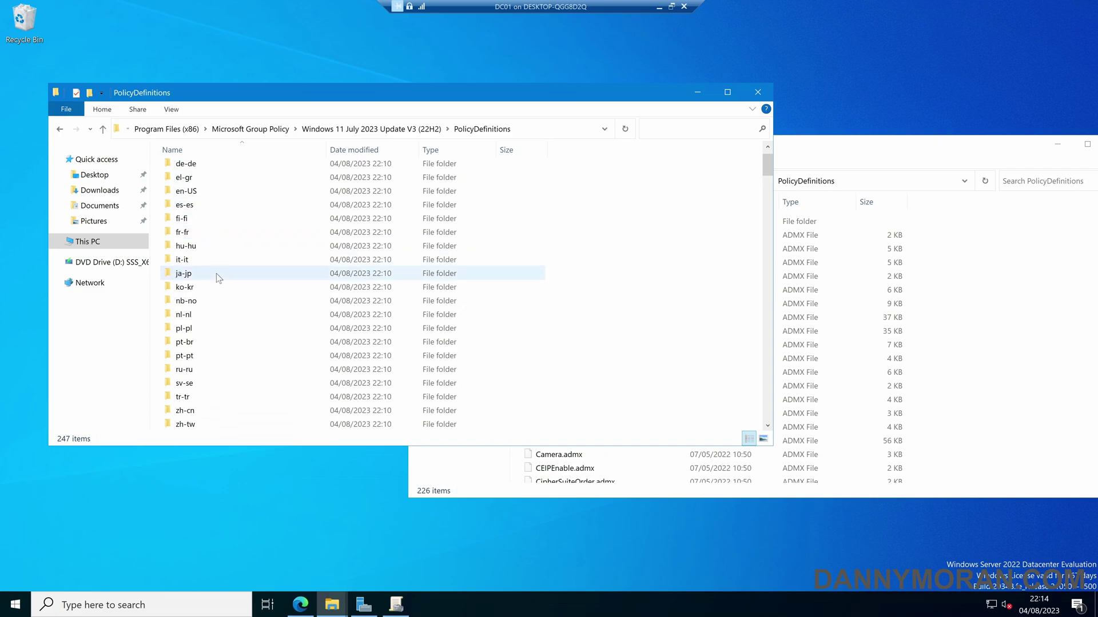
scroll(216, 341, up, 5)
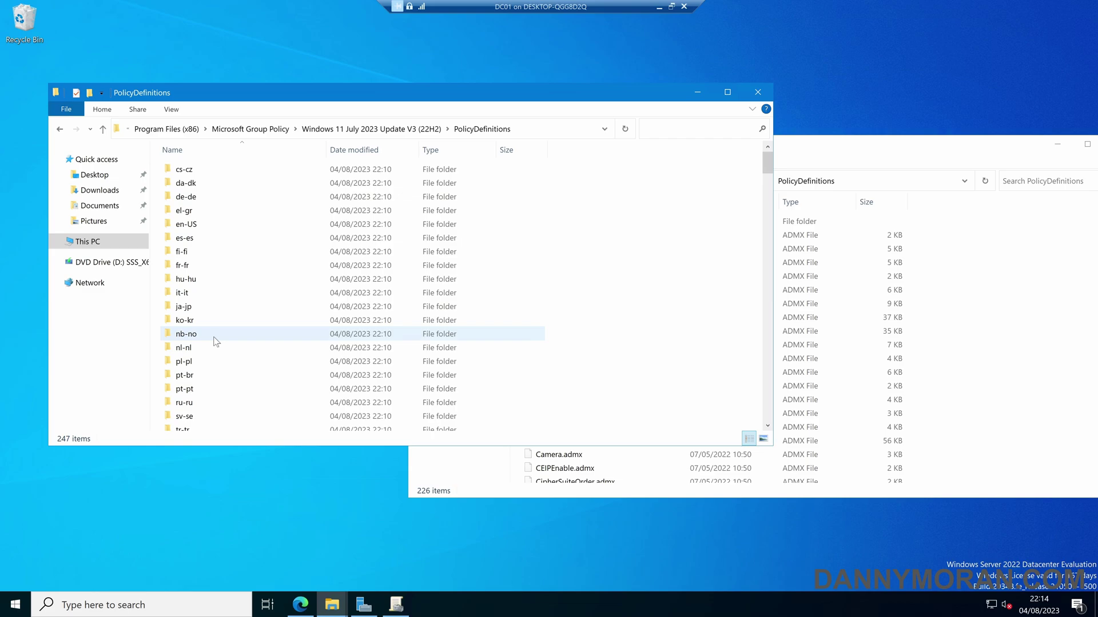
Copy the local en-US folder into SYSVOL PolicyDefinitions, replacing the existing ADML files, then close the local window
right_click(190, 230)
click(223, 380)
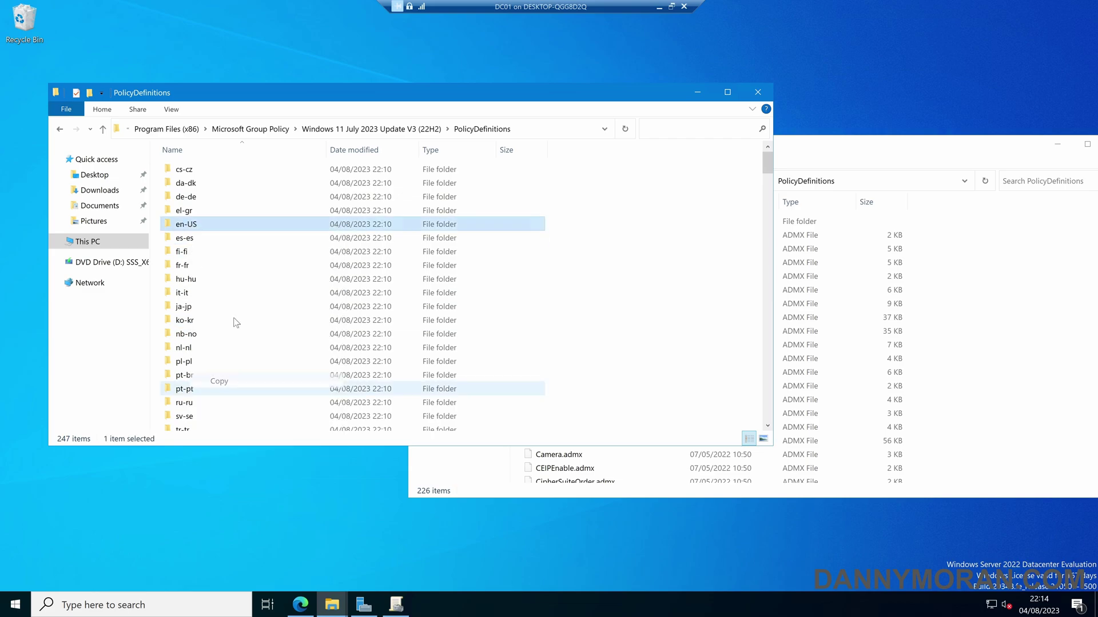
click(1013, 243)
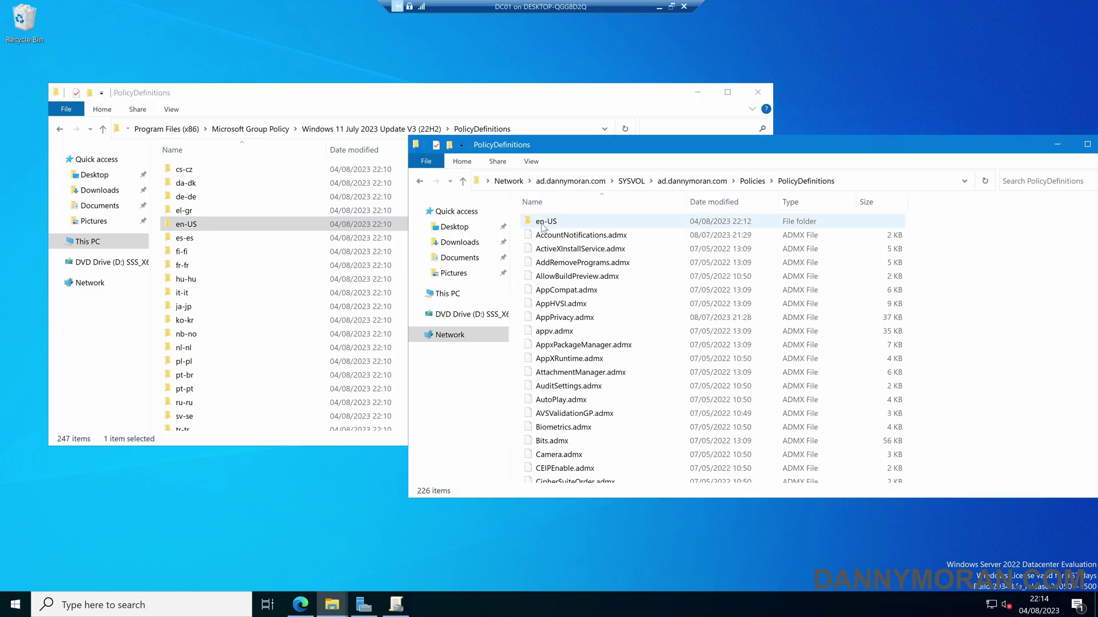
right_click(1013, 242)
click(975, 331)
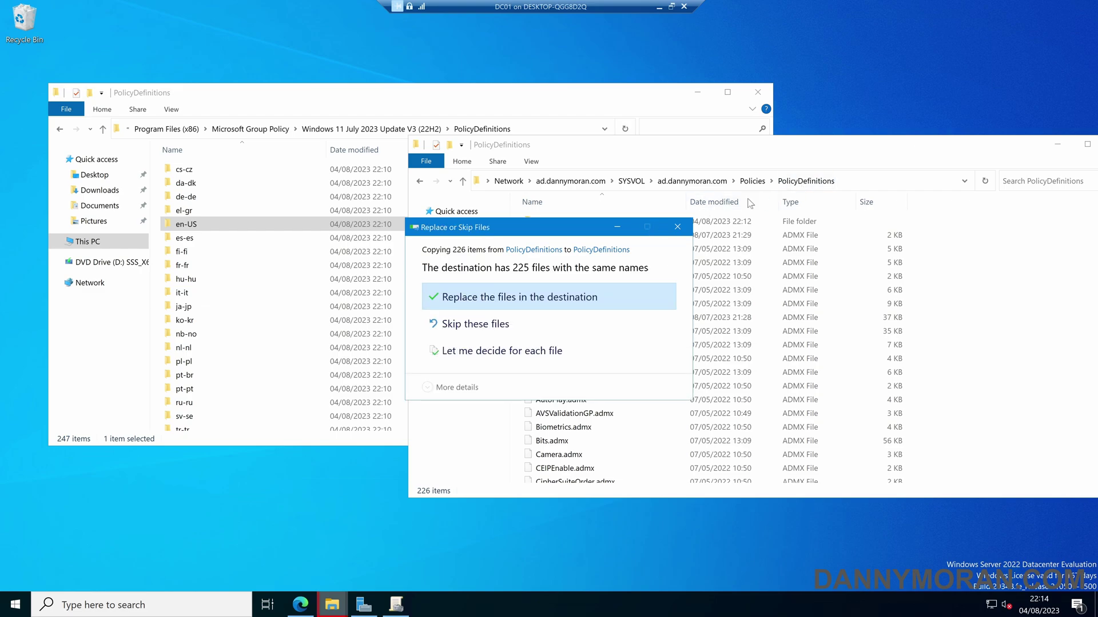
click(541, 297)
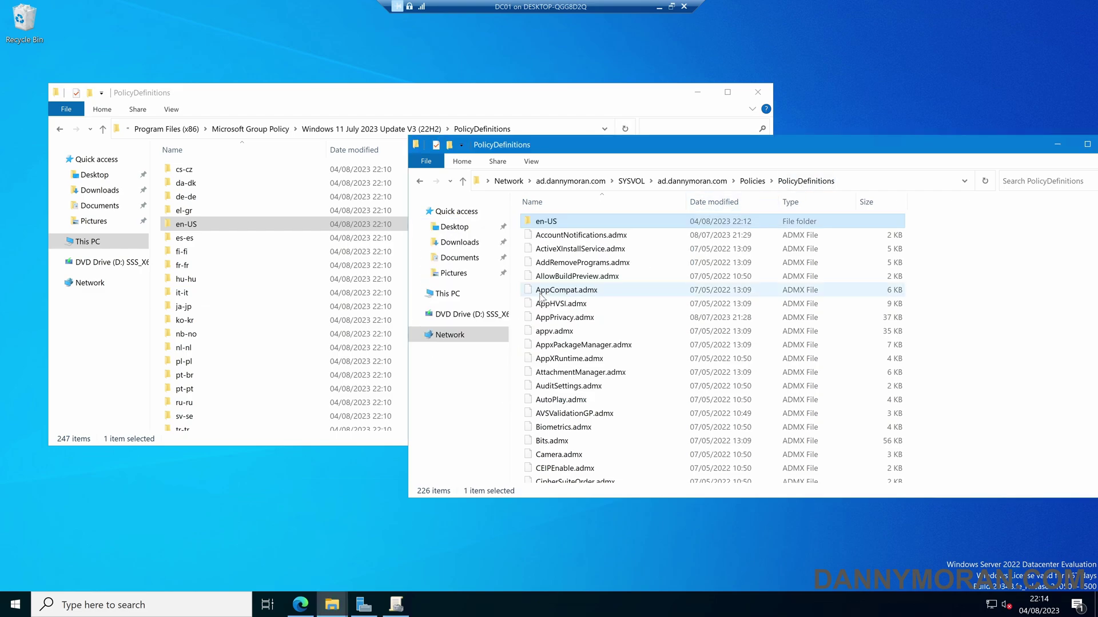
click(757, 92)
Confirm the SYSVOL en-US folder now holds the 225 .adml files, then close File Explorer
drag(707, 146, 519, 129)
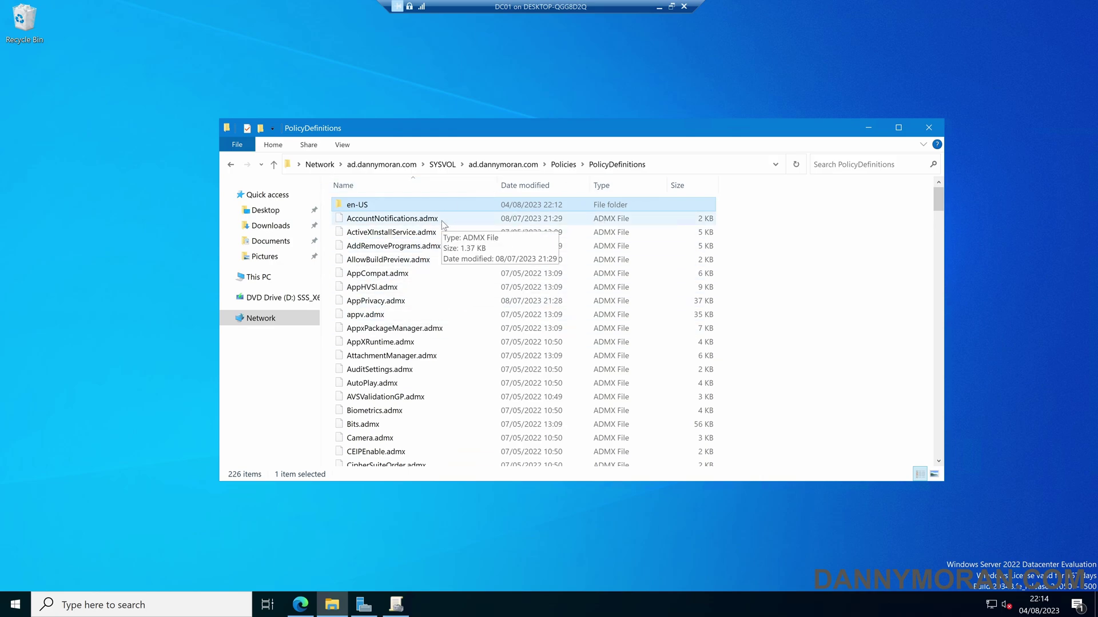
double_click(443, 205)
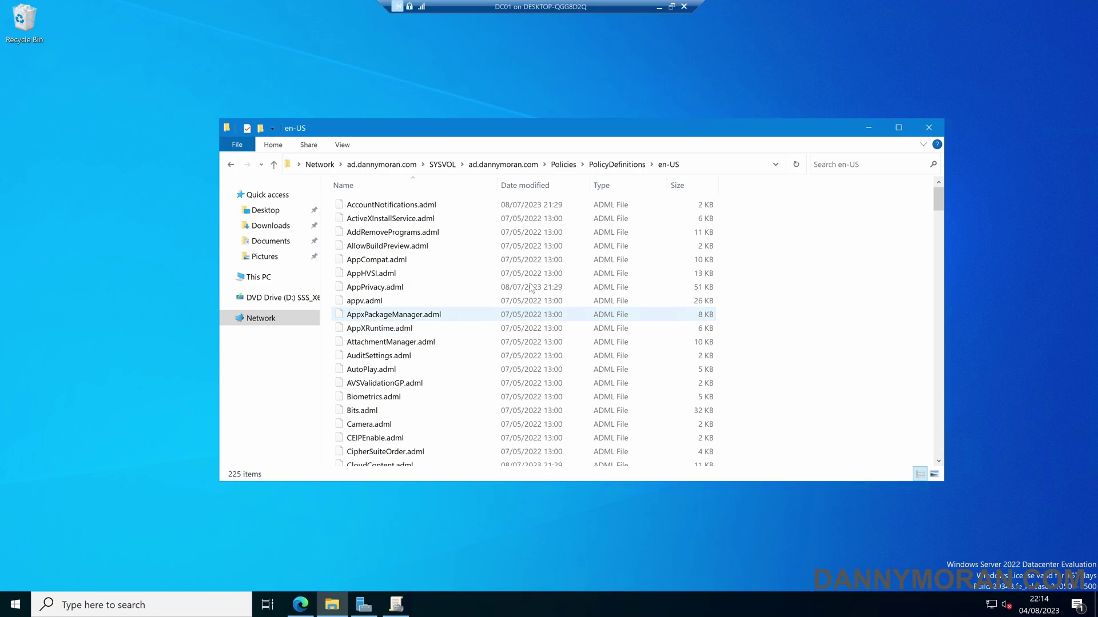
click(929, 127)
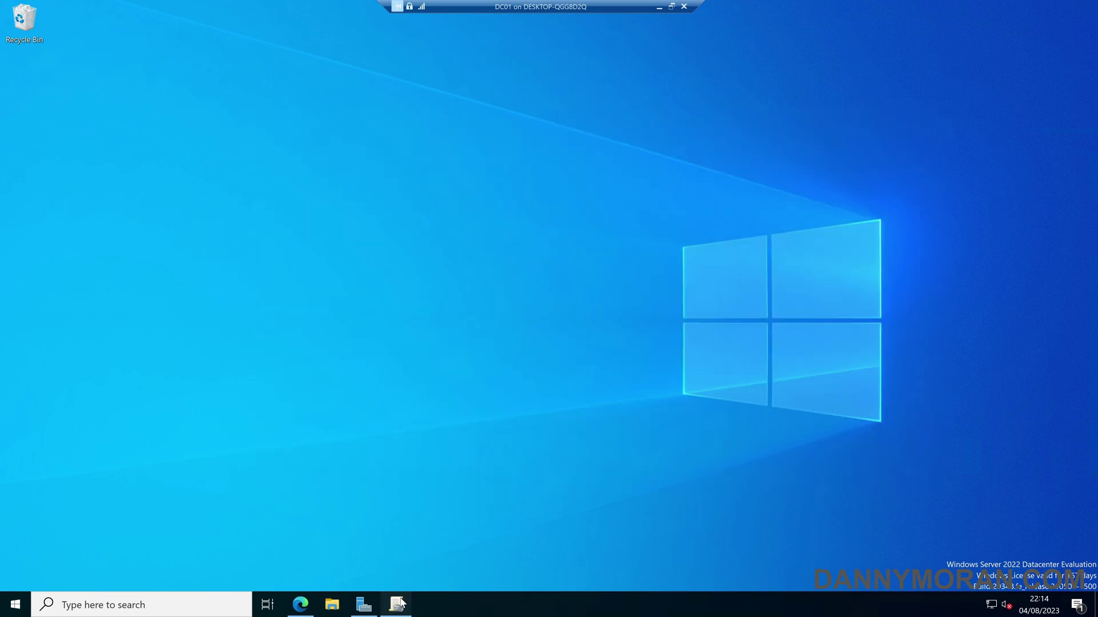
Edit Default Domain Policy and confirm Computer Configuration's Administrative Templates load from the central store, then close the editor
key(alt+Tab)
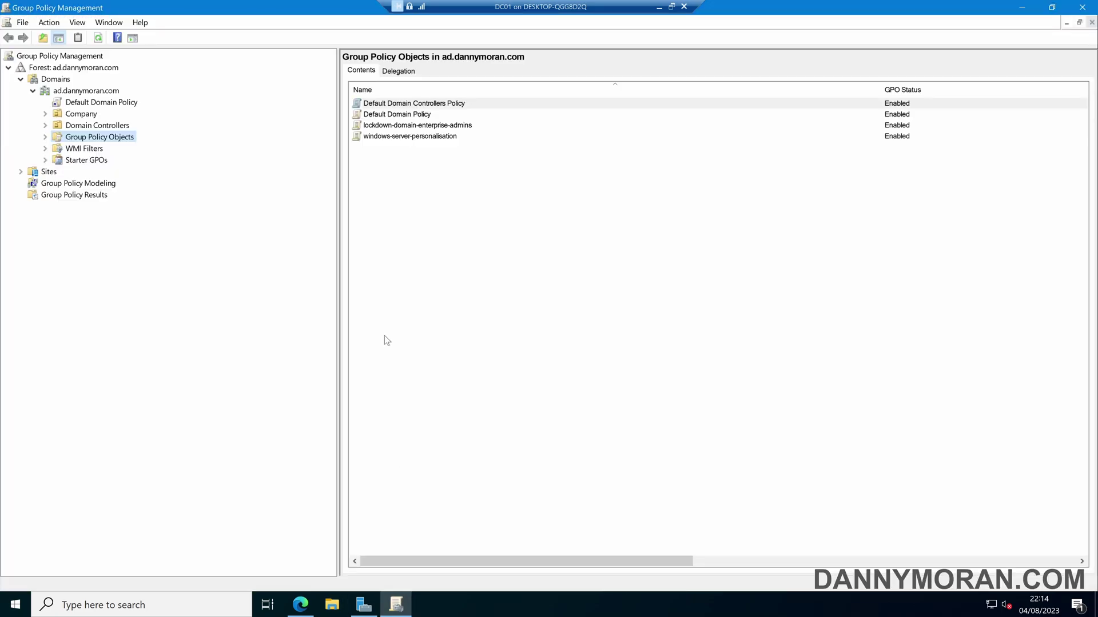
right_click(136, 108)
click(150, 110)
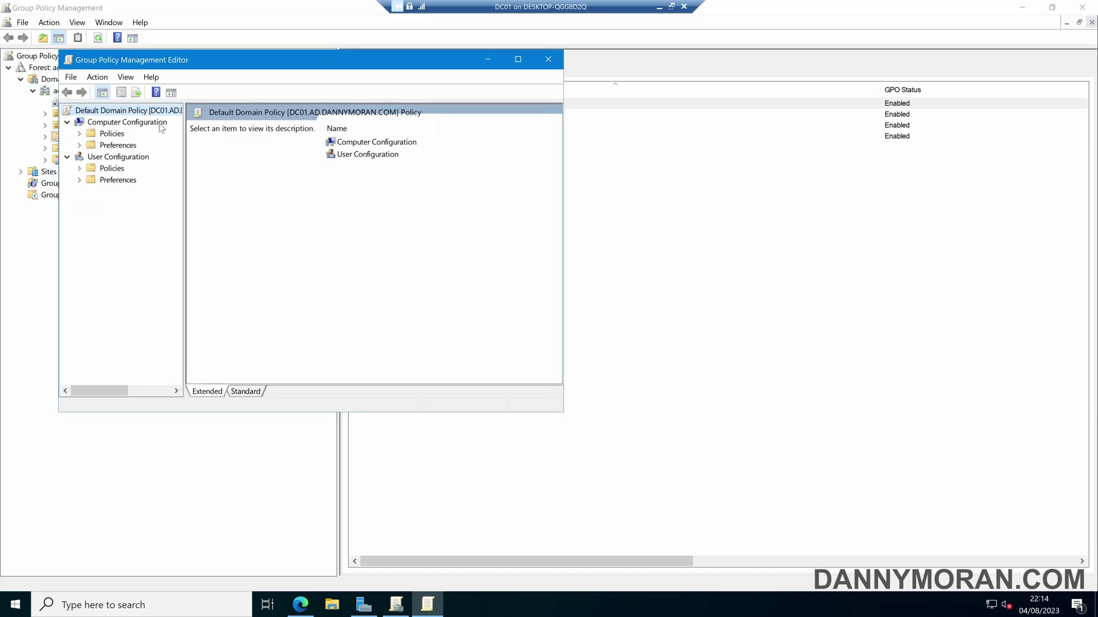
click(83, 143)
click(83, 143)
click(80, 133)
click(166, 168)
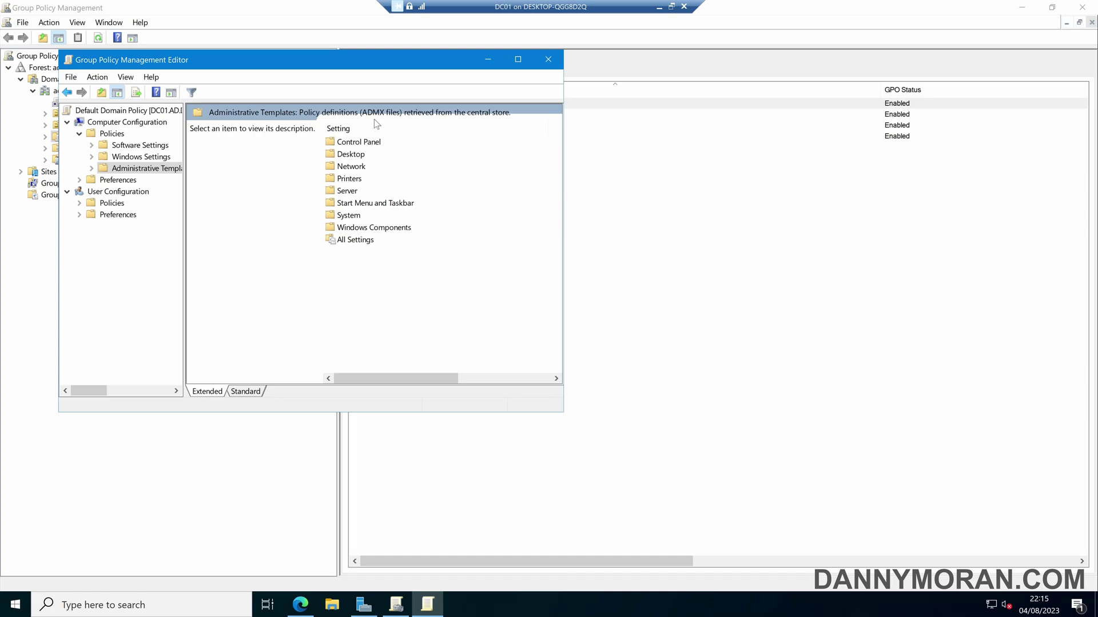
click(548, 59)
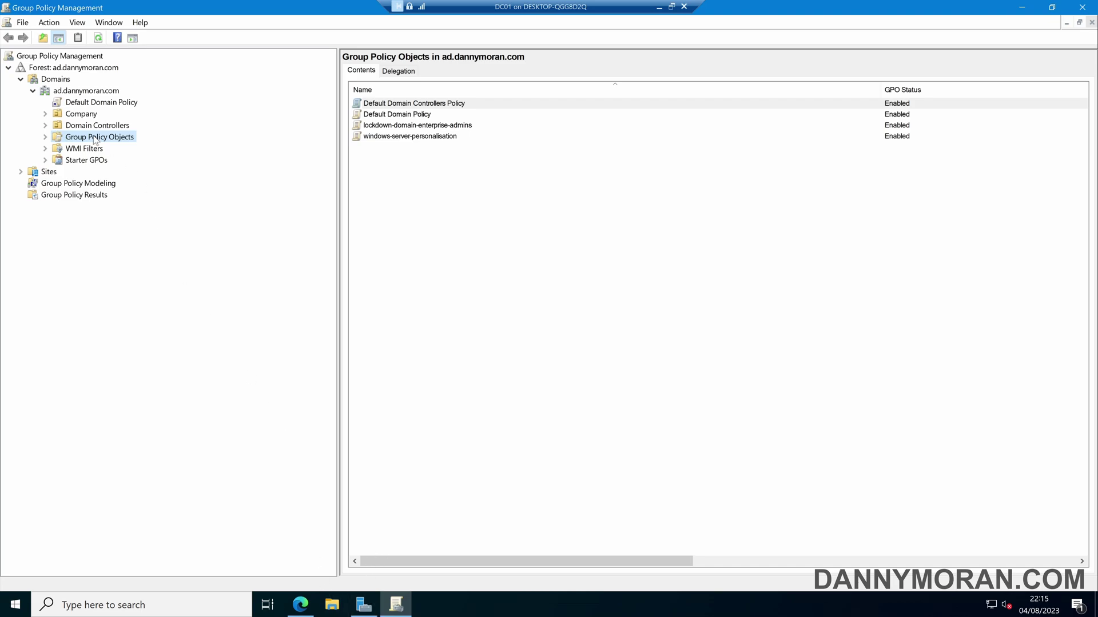
right_click(92, 101)
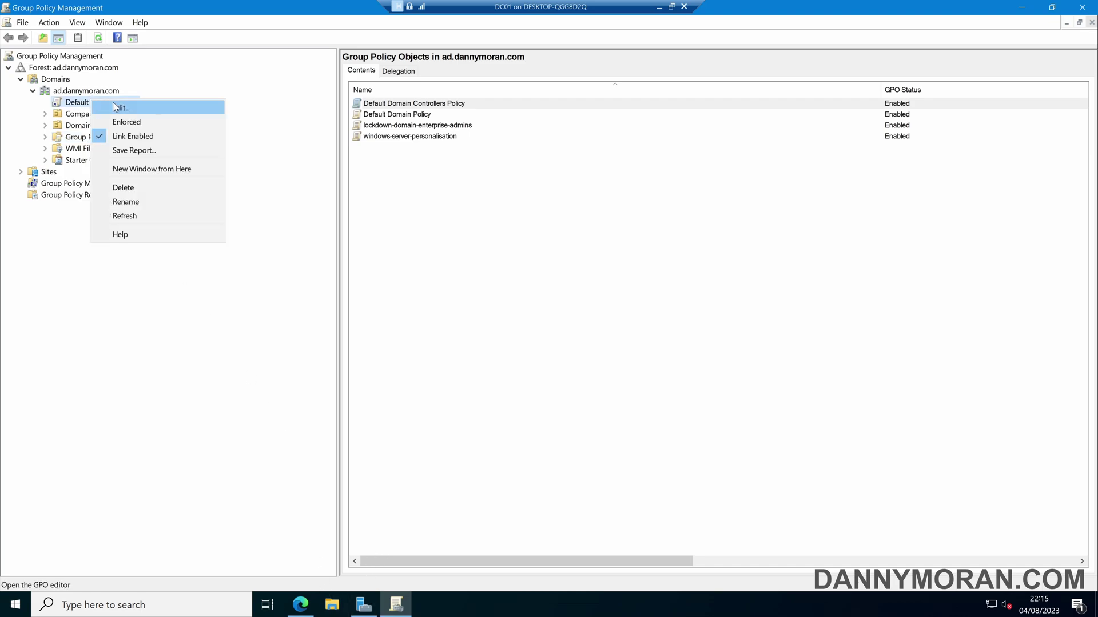
click(117, 106)
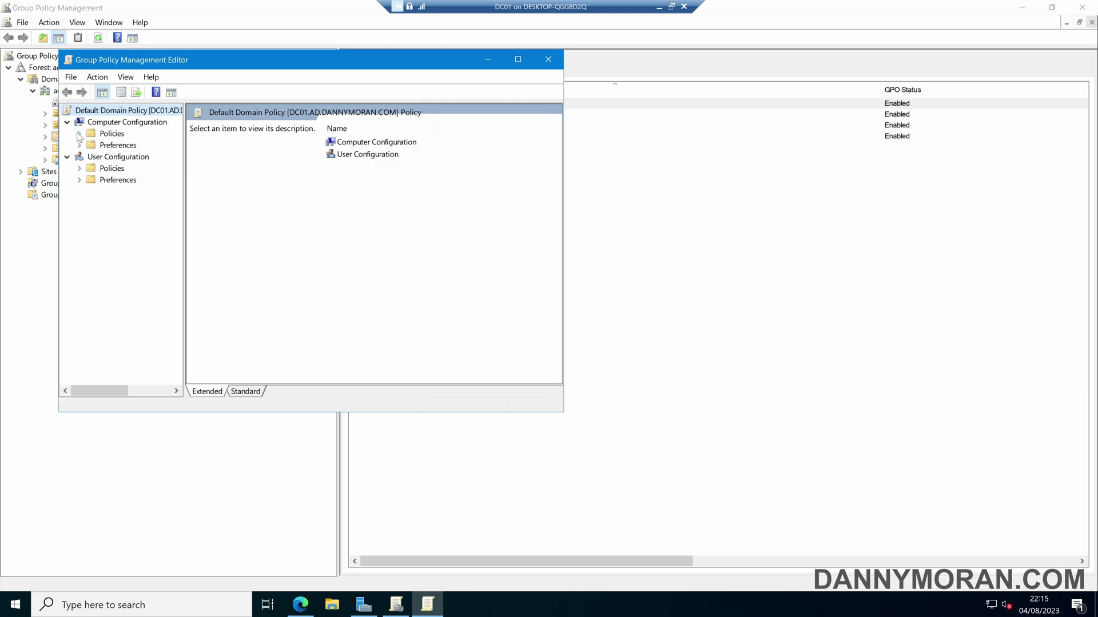
click(79, 135)
click(146, 168)
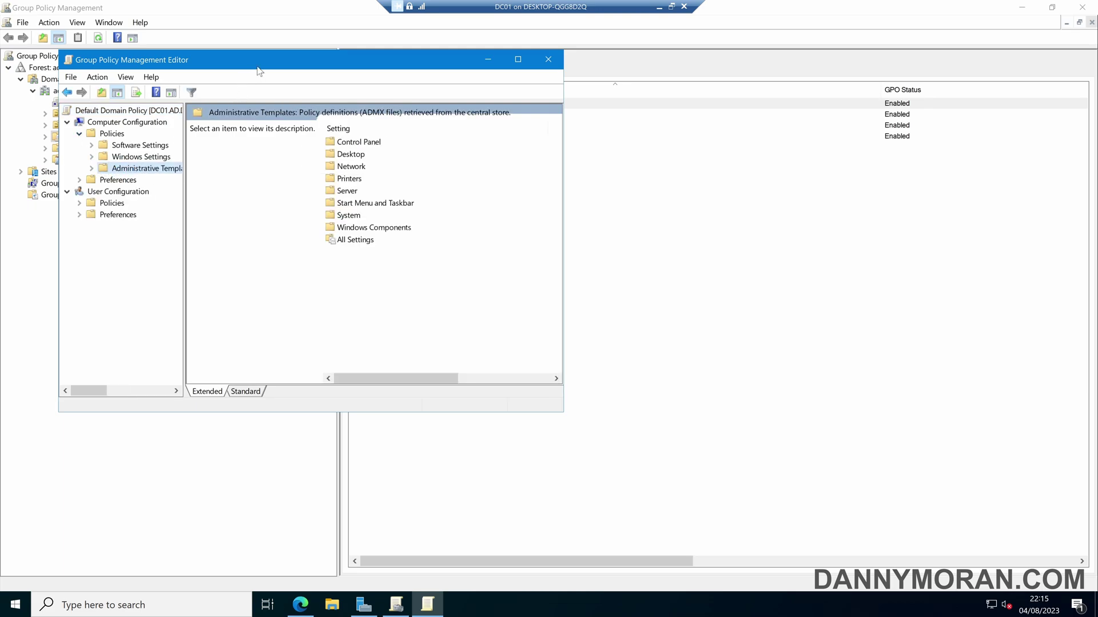
drag(275, 68, 373, 76)
click(644, 64)
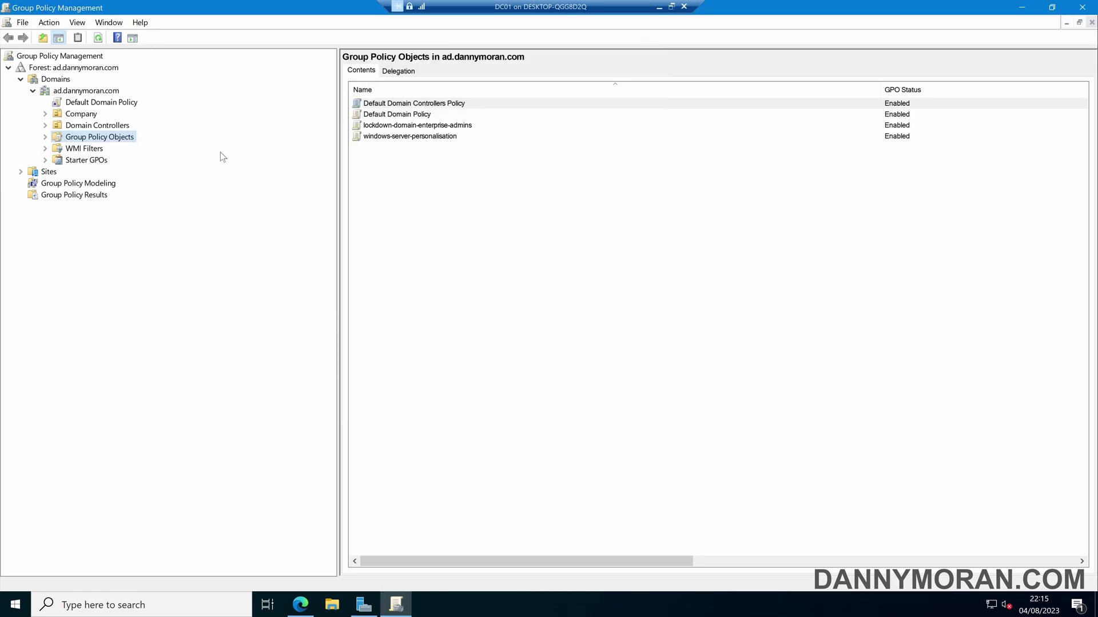
right_click(93, 102)
click(122, 112)
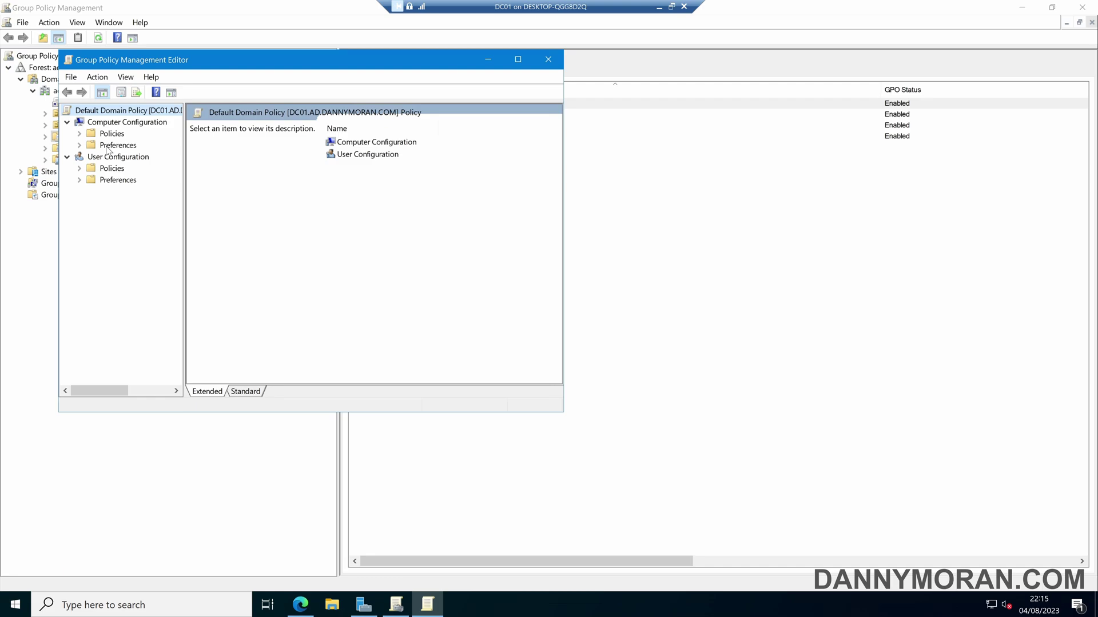
click(110, 134)
double_click(107, 134)
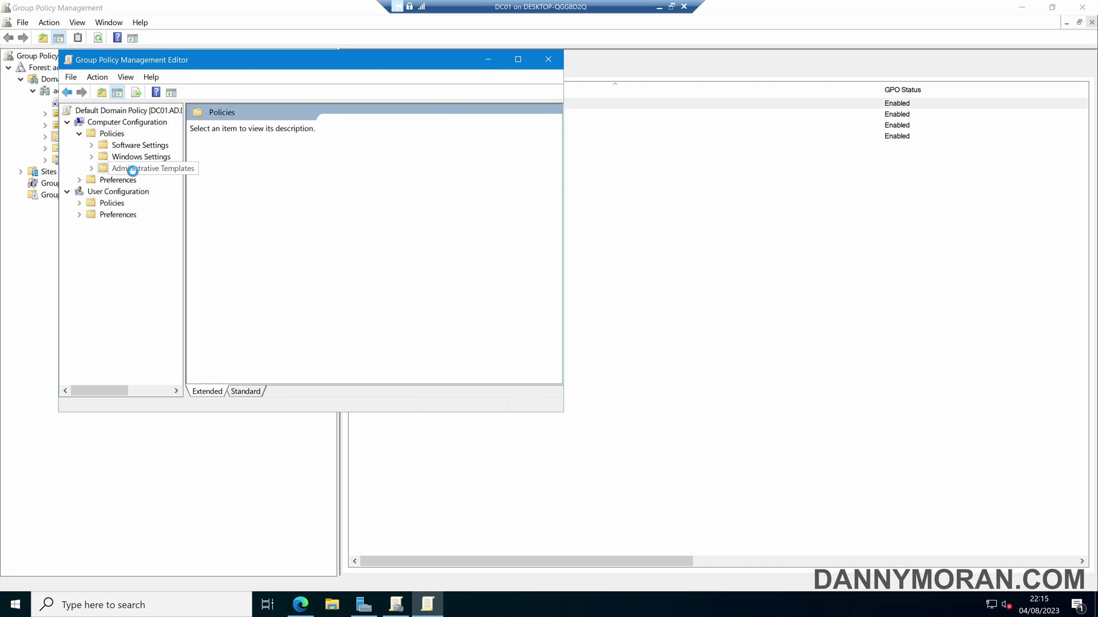
click(135, 169)
click(548, 59)
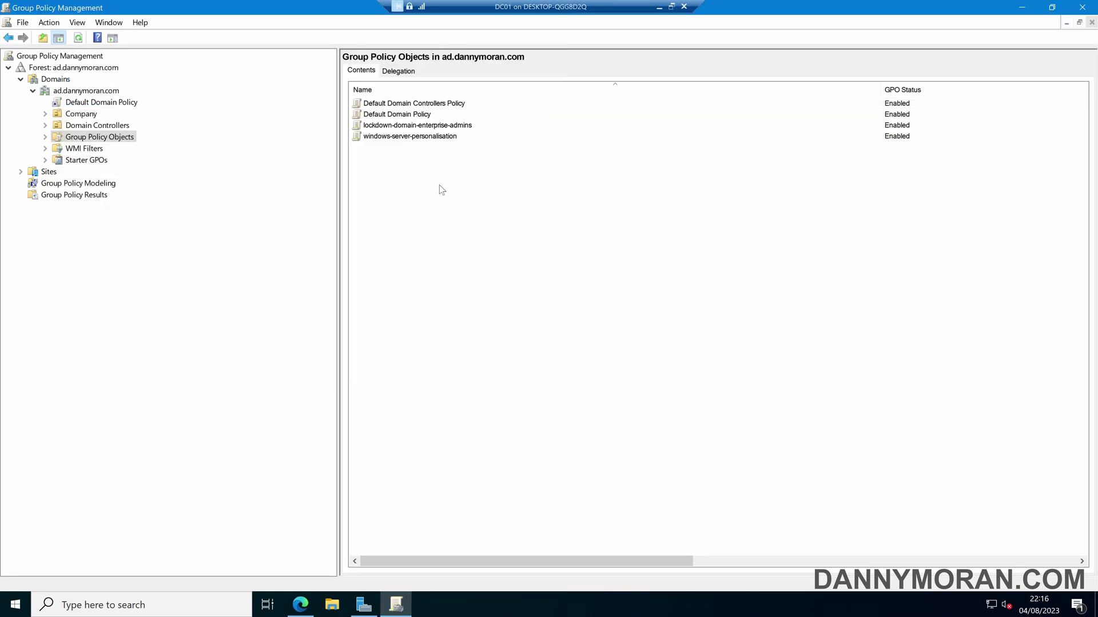